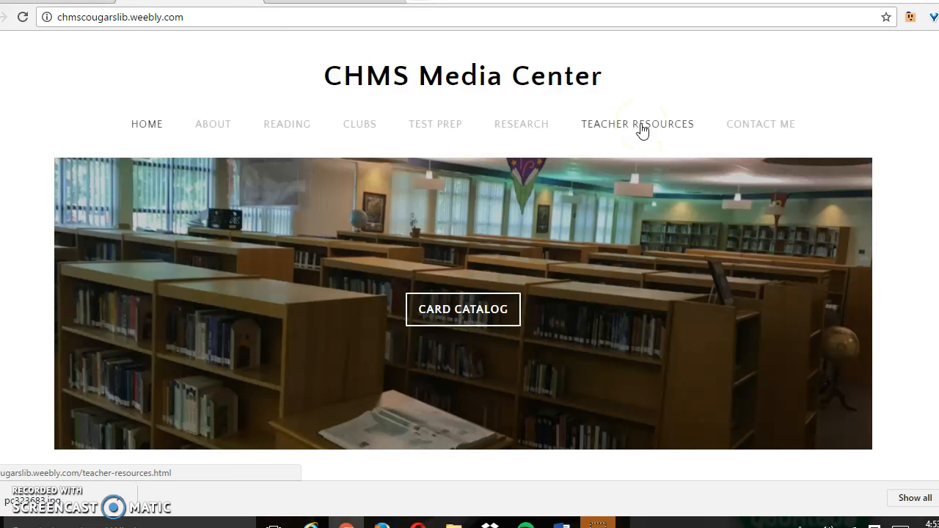
# Open the 7th grade assignment page from the Social Studies section of the teacher resources.
pyautogui.click(605, 129)
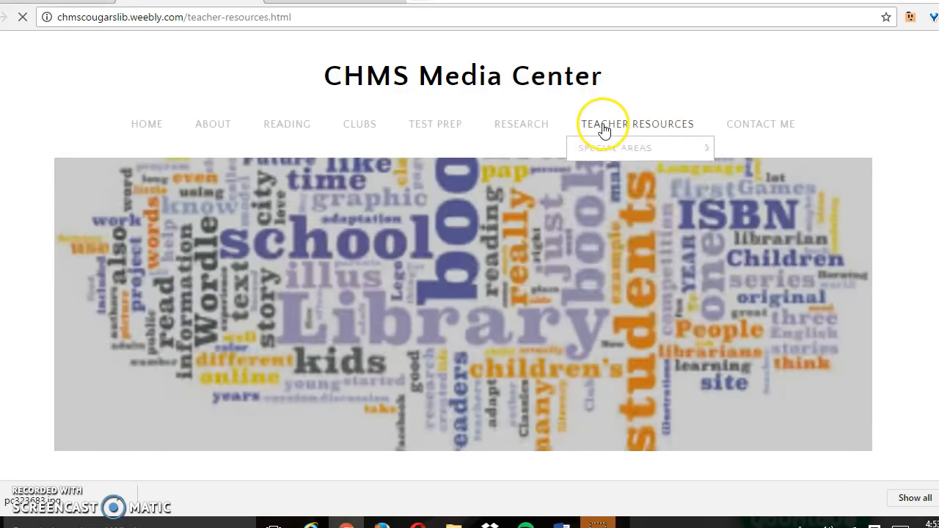
pyautogui.click(605, 212)
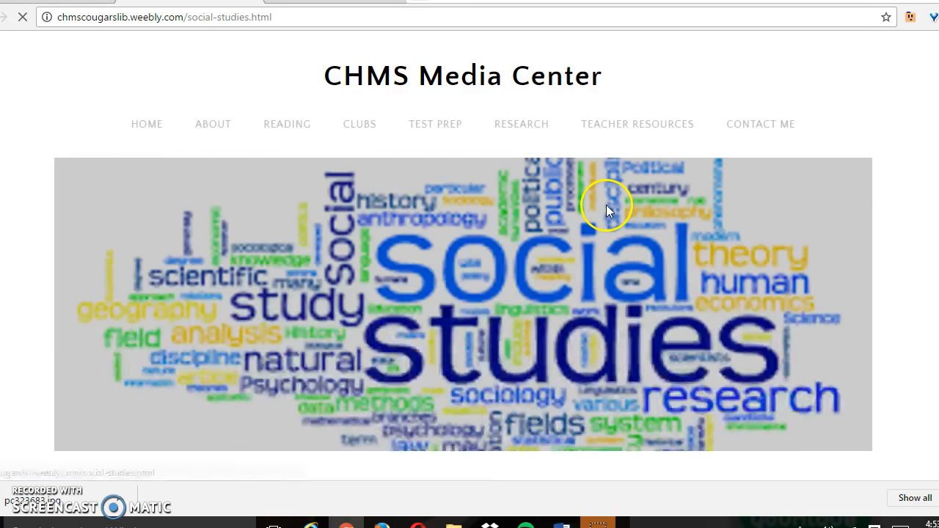
pyautogui.scroll(-5, 484, 168)
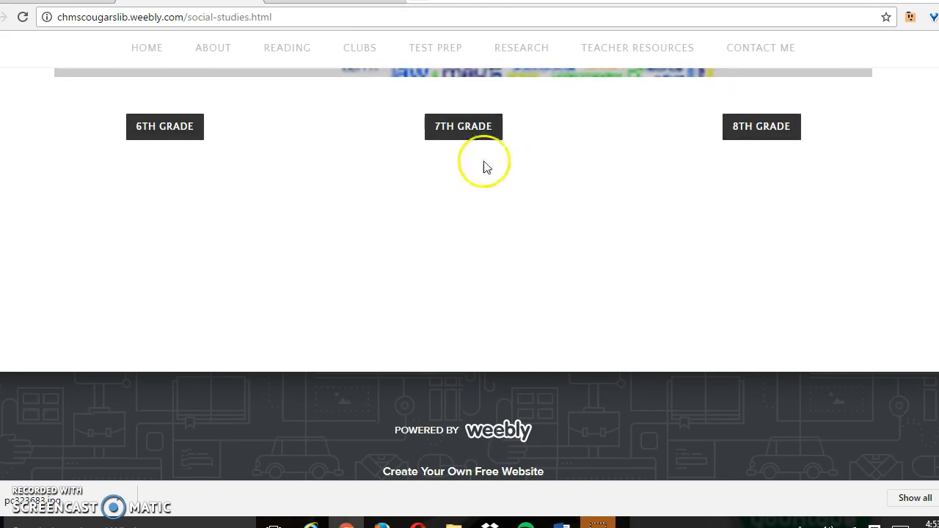
pyautogui.click(463, 125)
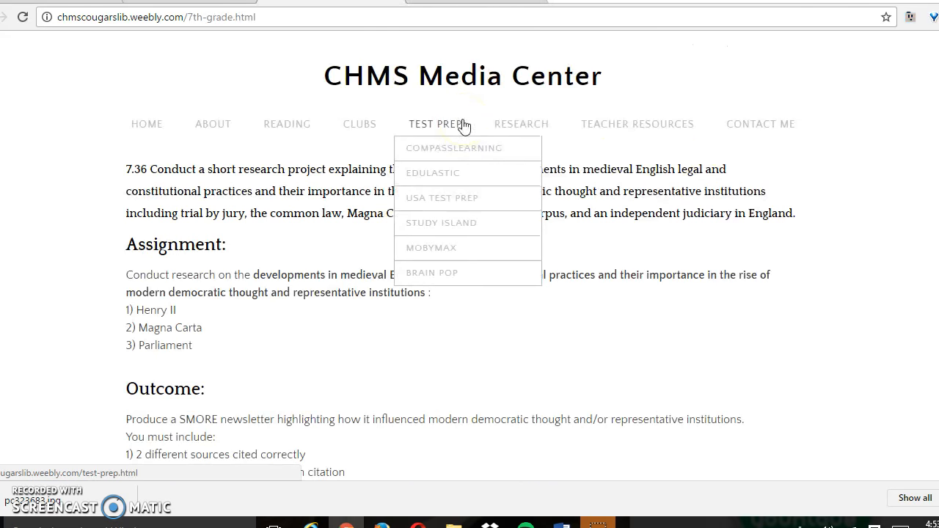
# Read through the assignment's outcome, success criteria, guiding questions and the links under "Where do I begin?".
pyautogui.scroll(-4, 469, 294)
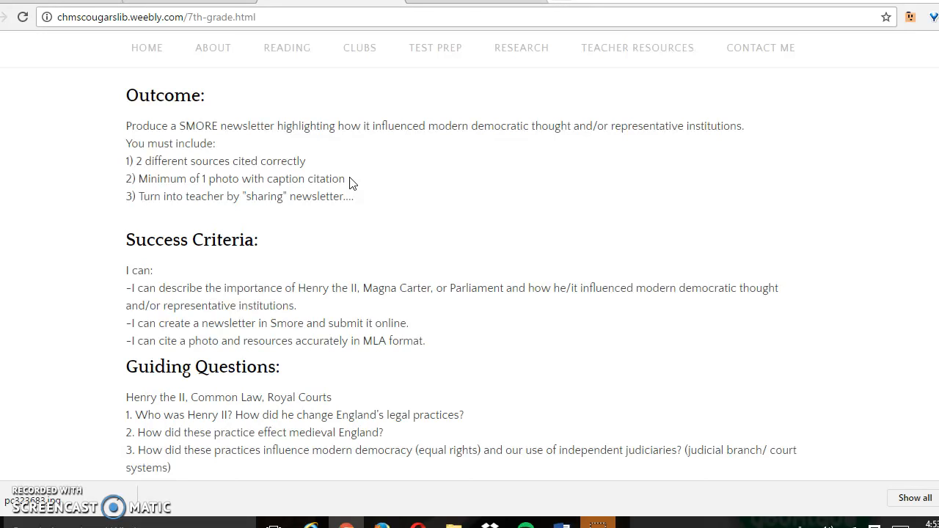
pyautogui.scroll(-4, 462, 274)
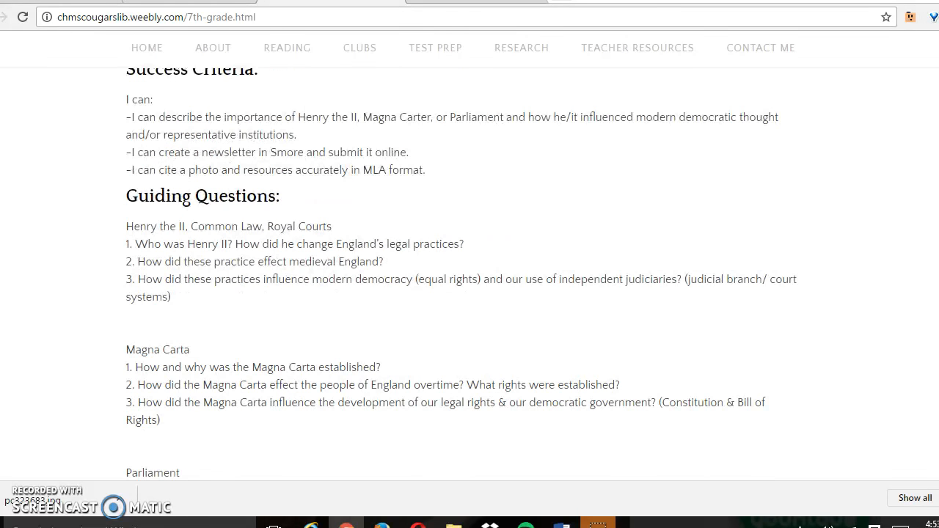
pyautogui.scroll(-1, 463, 274)
pyautogui.scroll(1, 463, 274)
pyautogui.scroll(-1, 462, 274)
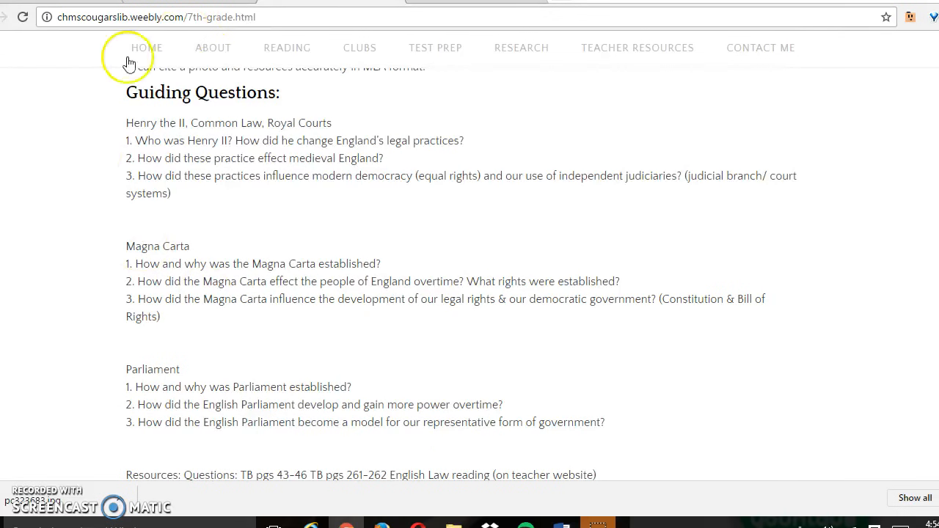
pyautogui.scroll(-1, 490, 261)
pyautogui.scroll(-4, 490, 261)
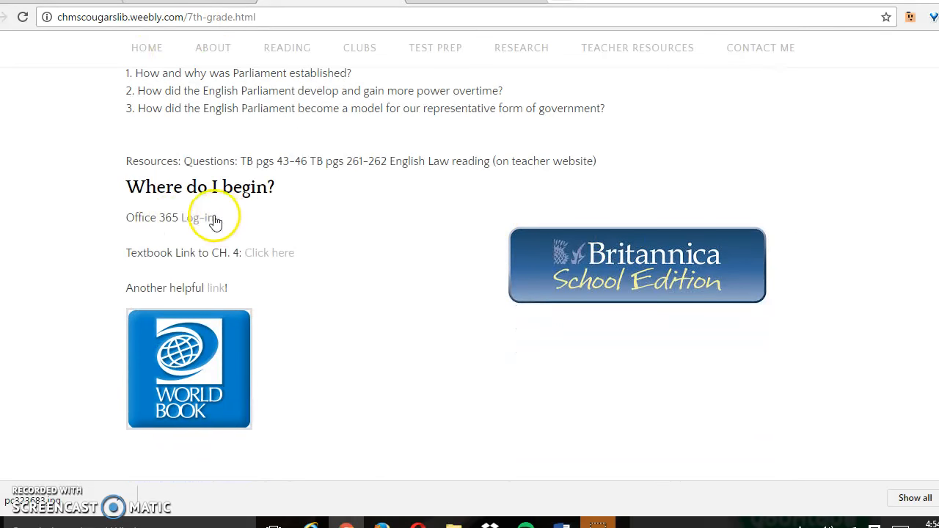
# Follow the Office 365 log-in link and open Document1.docx from the SS project folder in OneDrive.
pyautogui.click(213, 220)
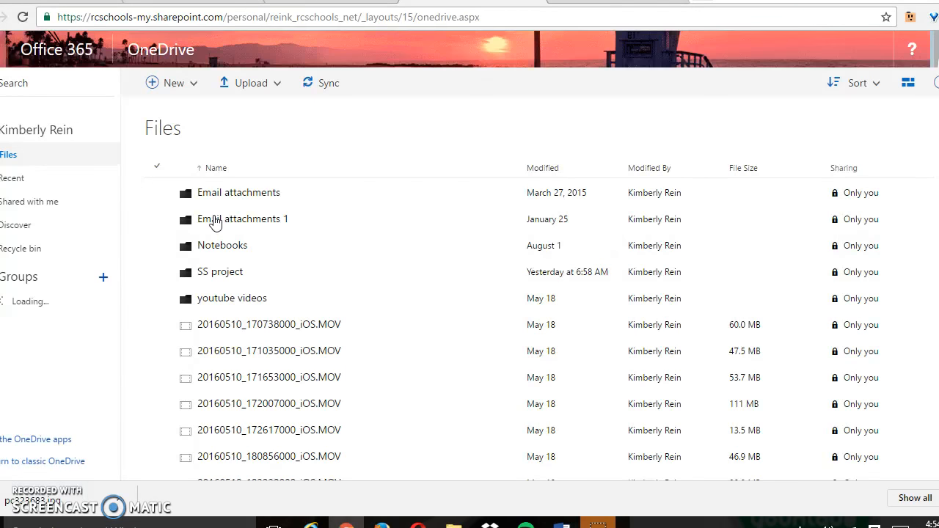
pyautogui.click(226, 277)
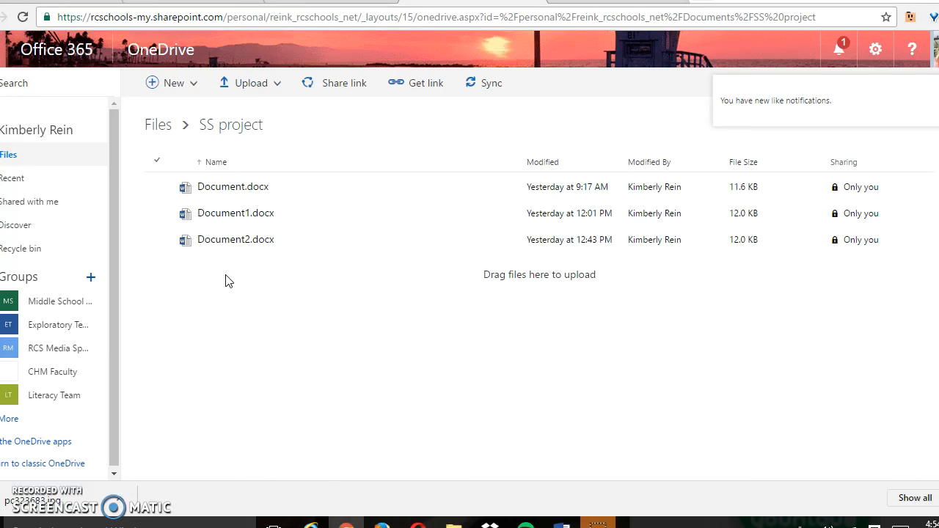
pyautogui.click(236, 217)
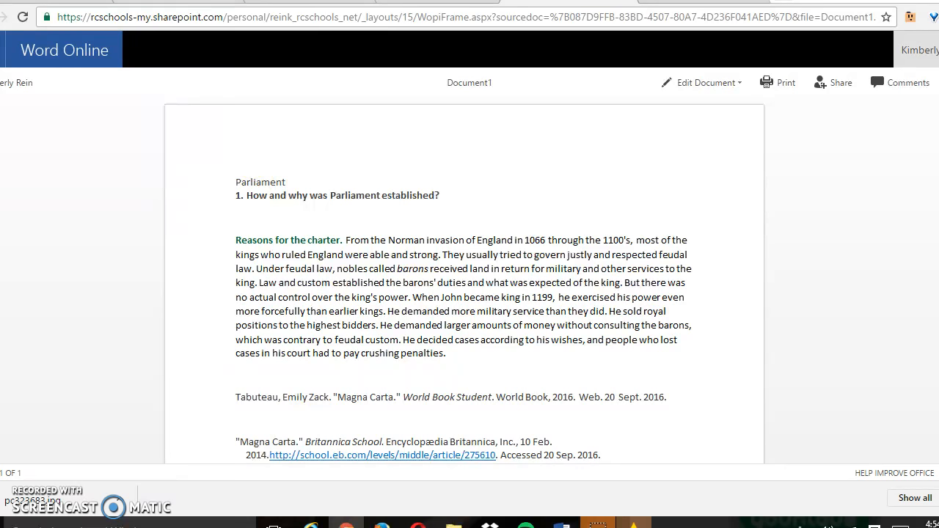
# Return to the 7th grade assignment page and follow the Smore link for creating the newsletter.
pyautogui.click(283, 2)
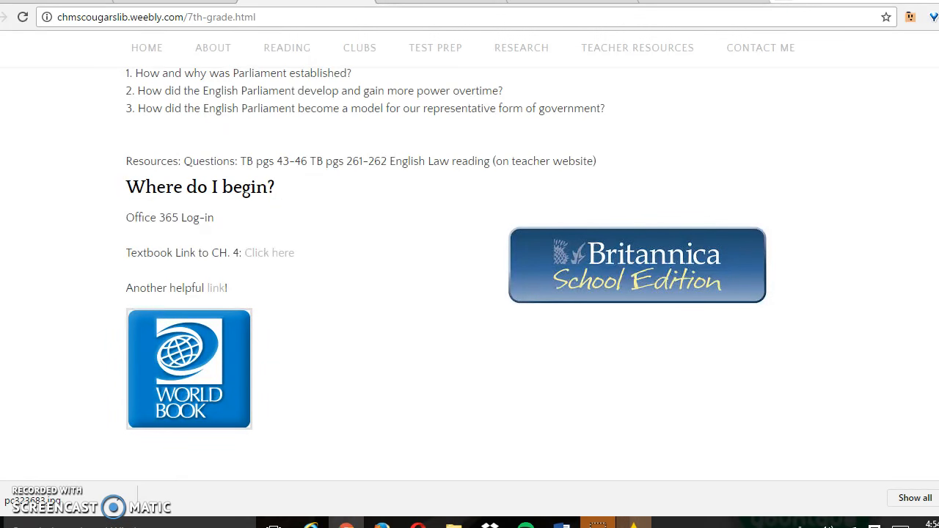
pyautogui.scroll(-5, 487, 220)
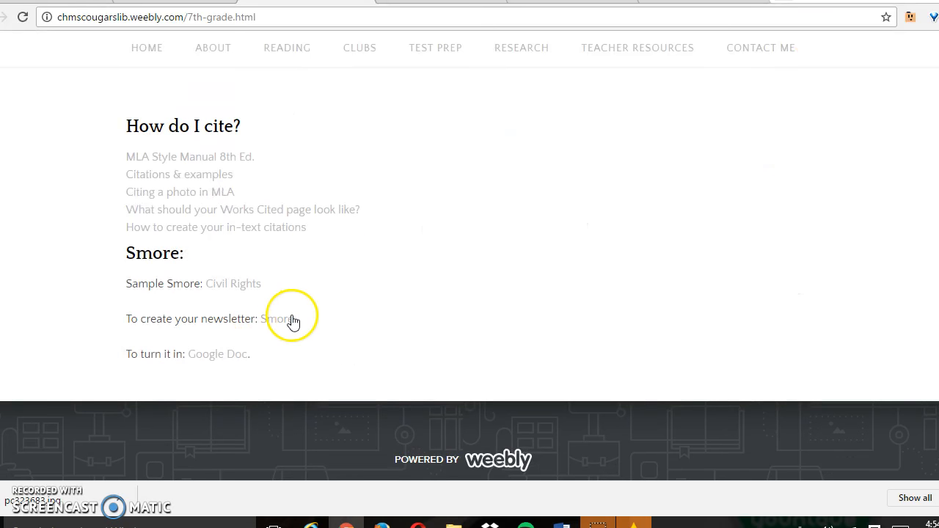
pyautogui.click(285, 320)
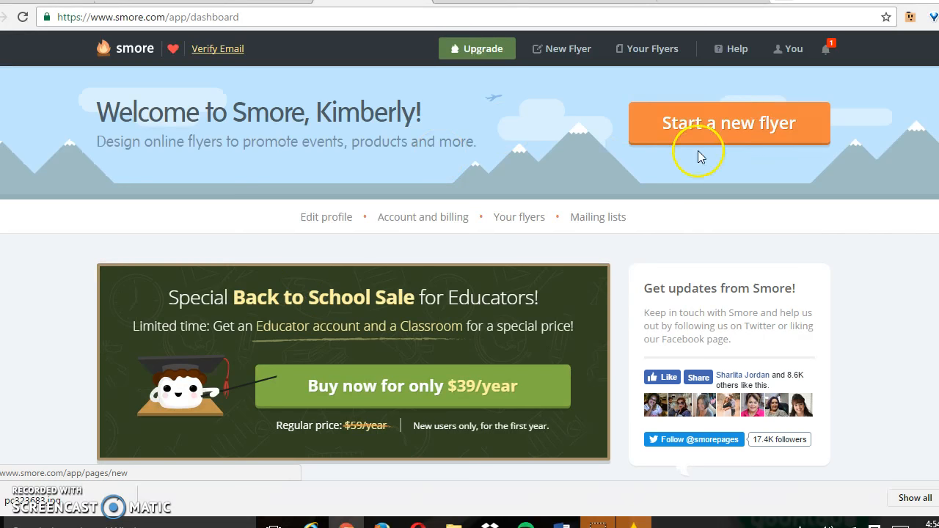
# Log out of the Smore account that is currently signed in.
pyautogui.click(804, 51)
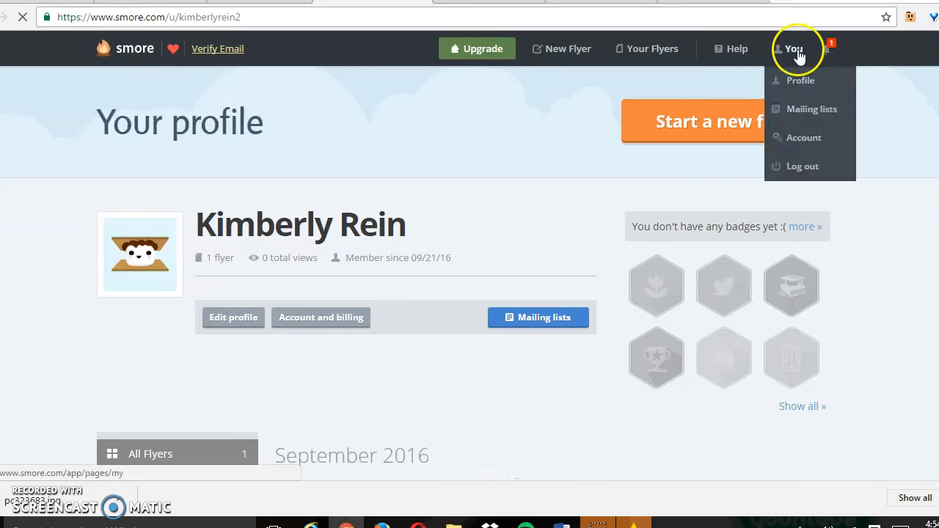
pyautogui.moveTo(796, 55)
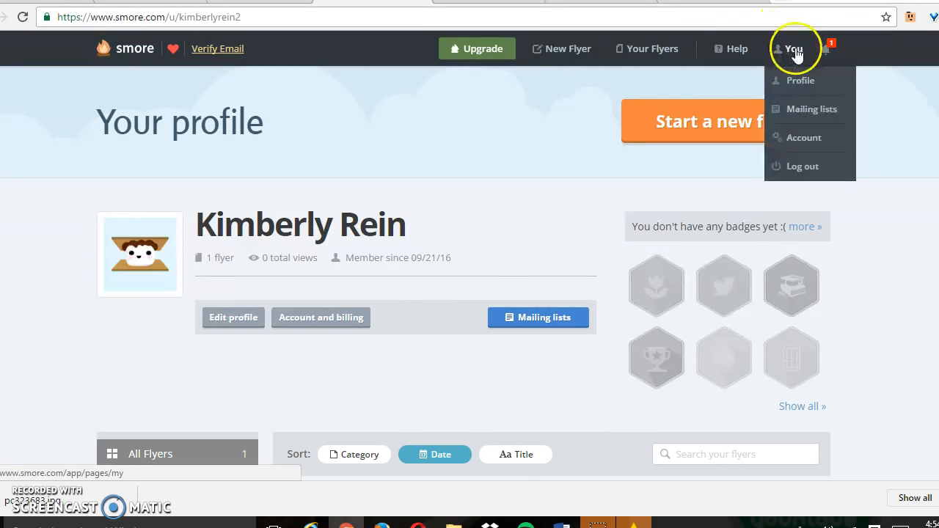
pyautogui.click(802, 167)
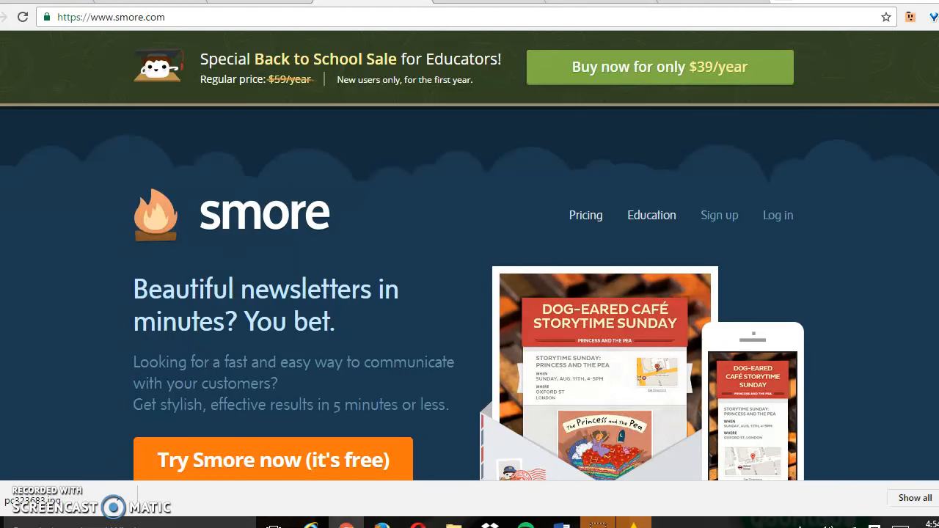
# Open the free sign-up form from Smore's Education page and enter the student's email address.
pyautogui.click(659, 222)
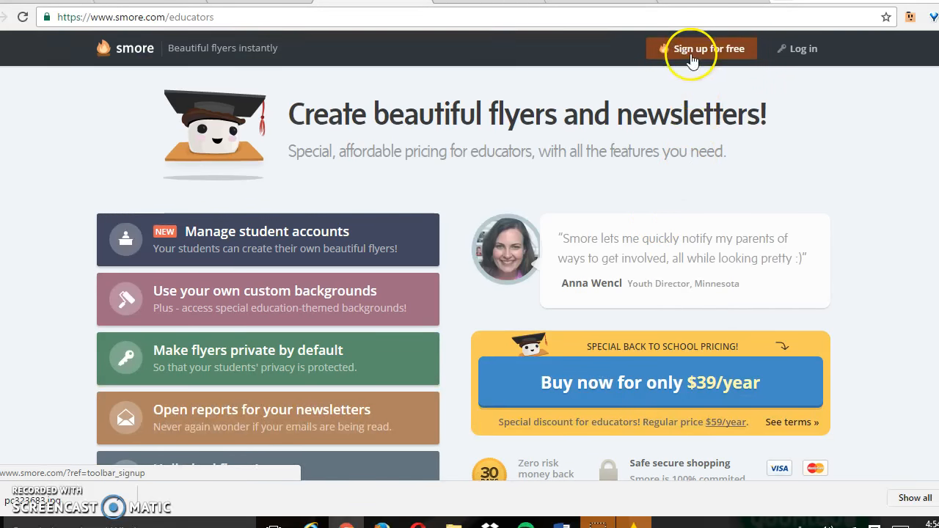
pyautogui.click(691, 50)
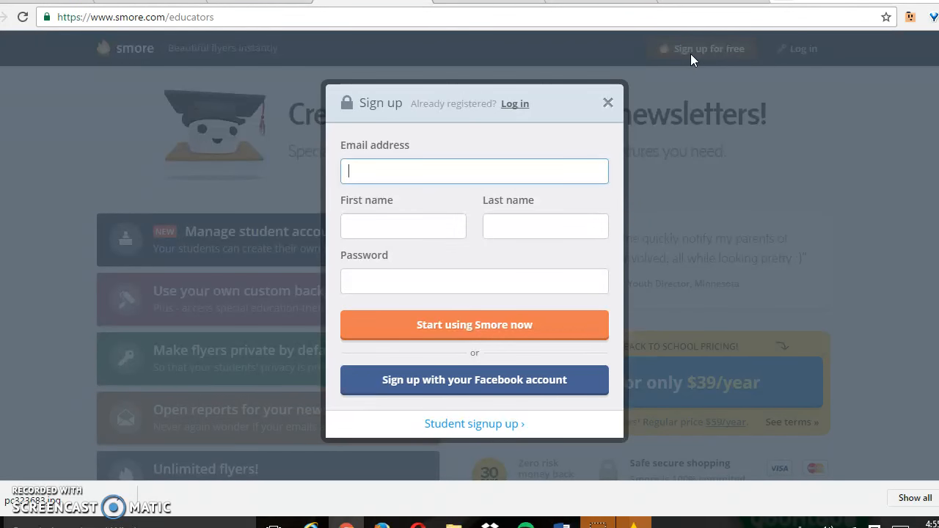
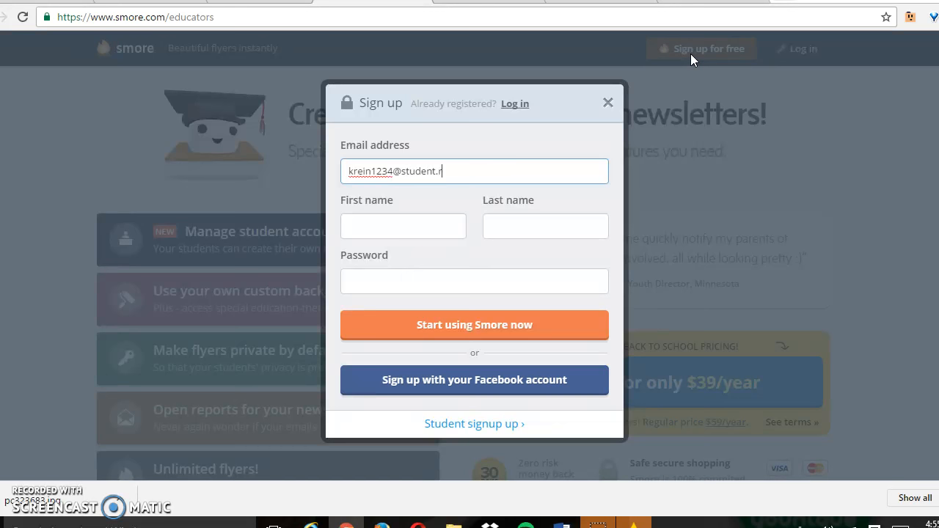
pyautogui.press('Tab')
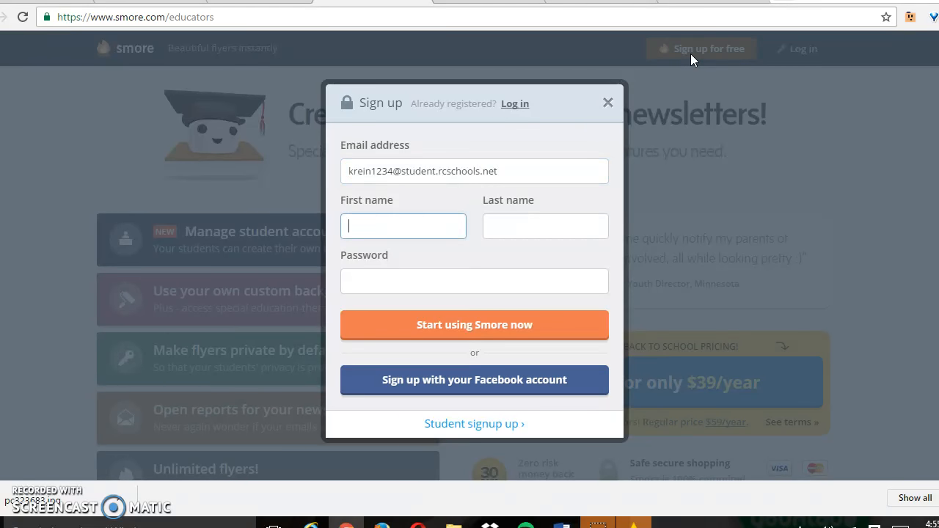
# Fill in the first name, last name and account password, and submit the sign-up form to start using Smore.
pyautogui.press('Tab')
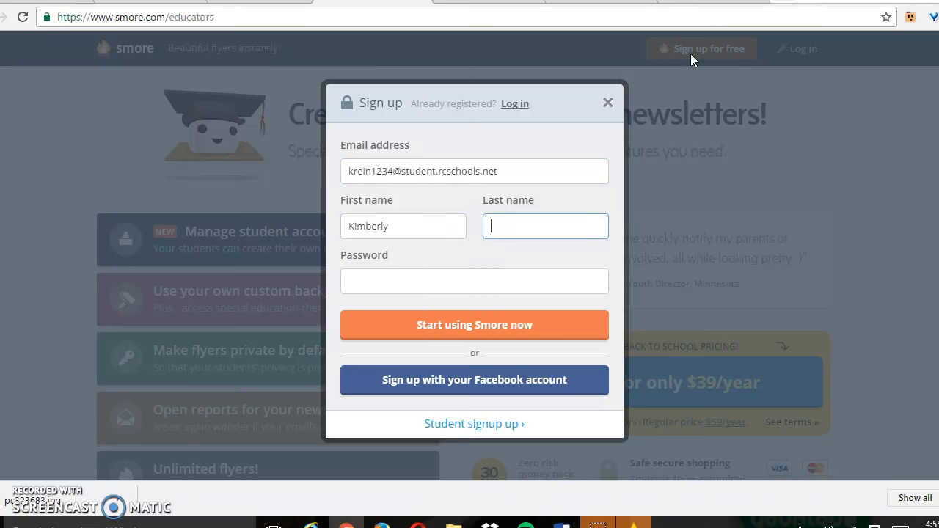
pyautogui.press('Tab')
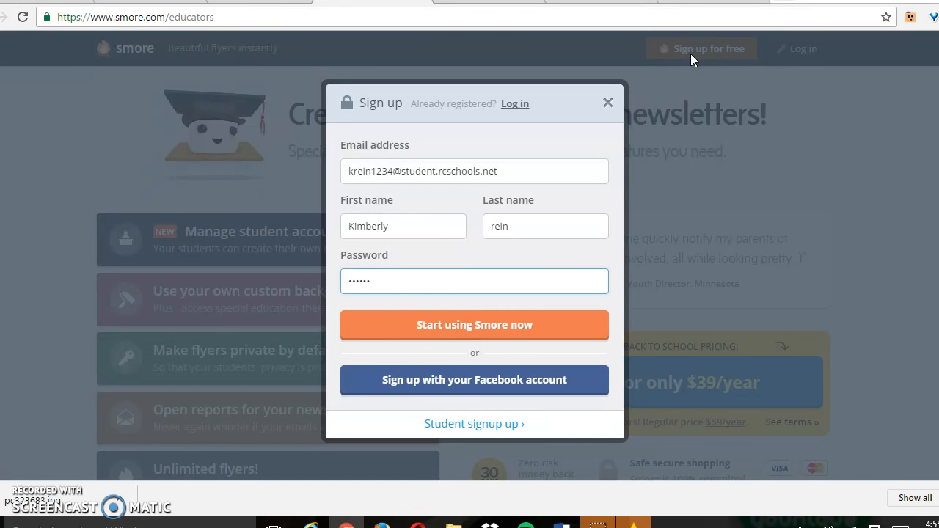
pyautogui.click(555, 324)
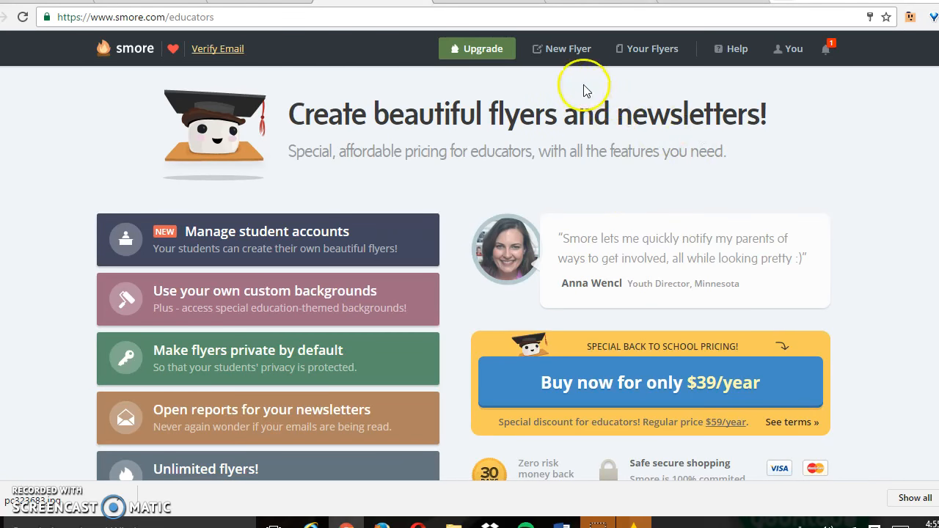
# Create a new flyer from the Class template and skip the prompt to pick a title.
pyautogui.click(560, 58)
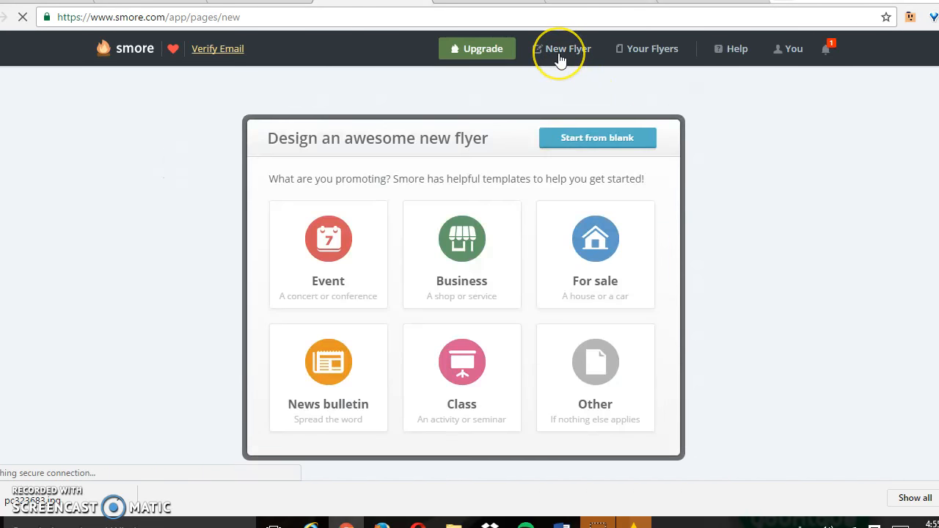
pyautogui.click(467, 373)
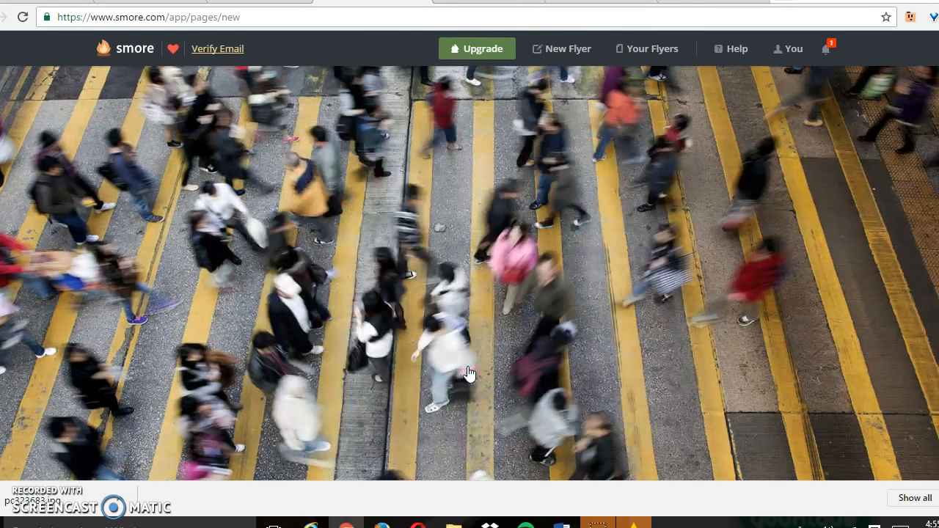
pyautogui.click(517, 112)
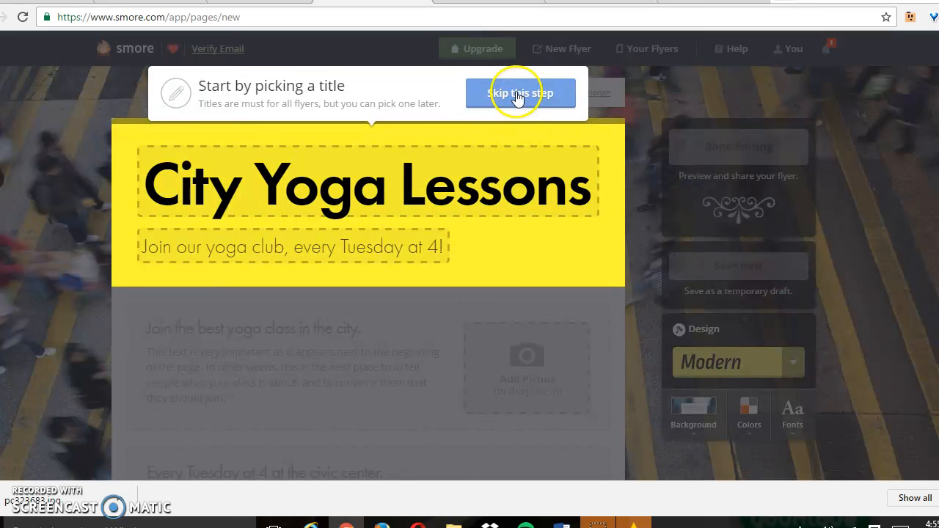
pyautogui.click(518, 95)
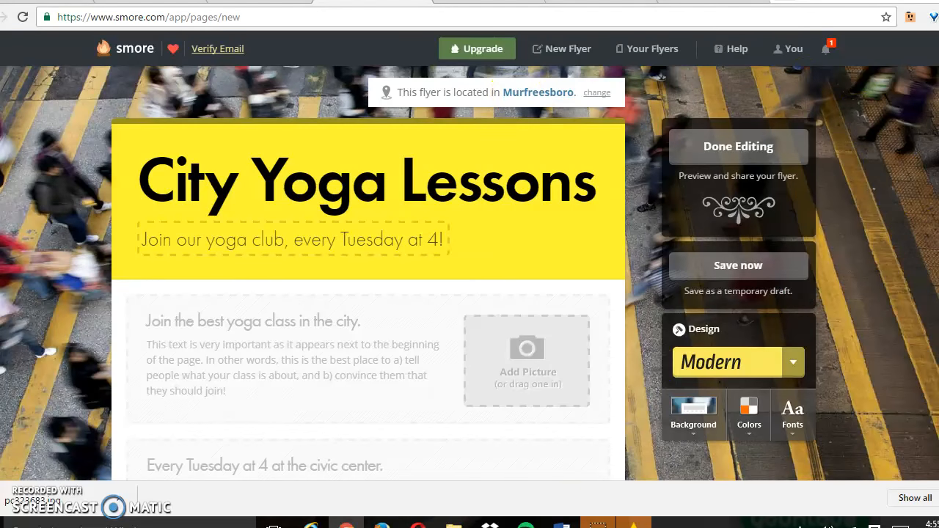
# Change the flyer's design from Modern to Handwritten.
pyautogui.scroll(-2, 844, 257)
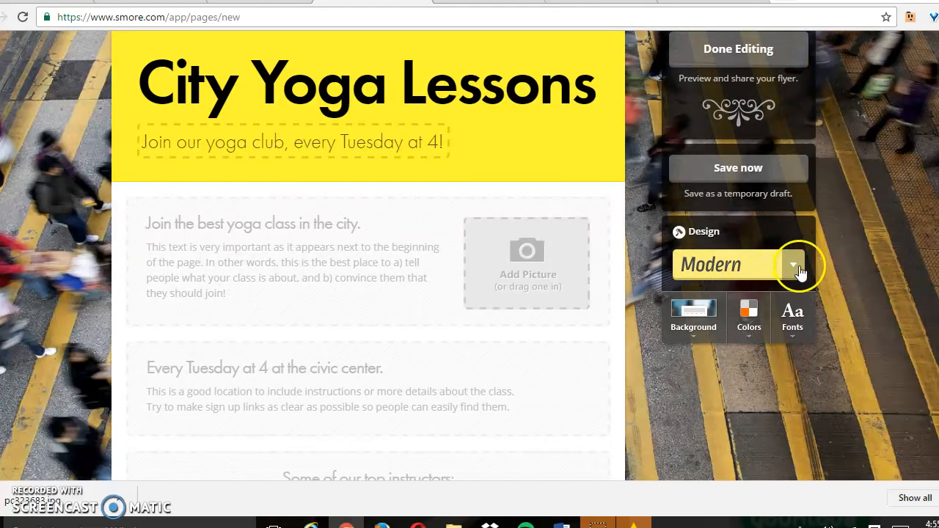
pyautogui.click(796, 266)
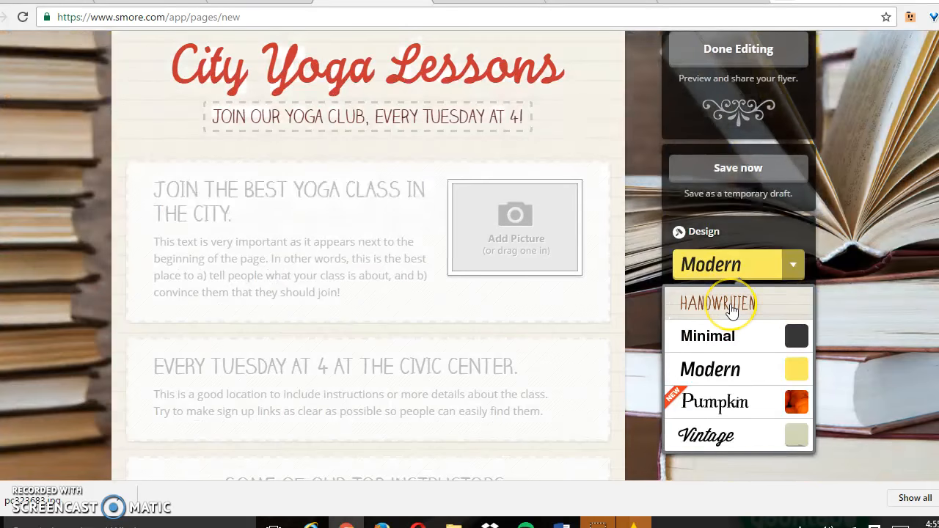
pyautogui.click(731, 309)
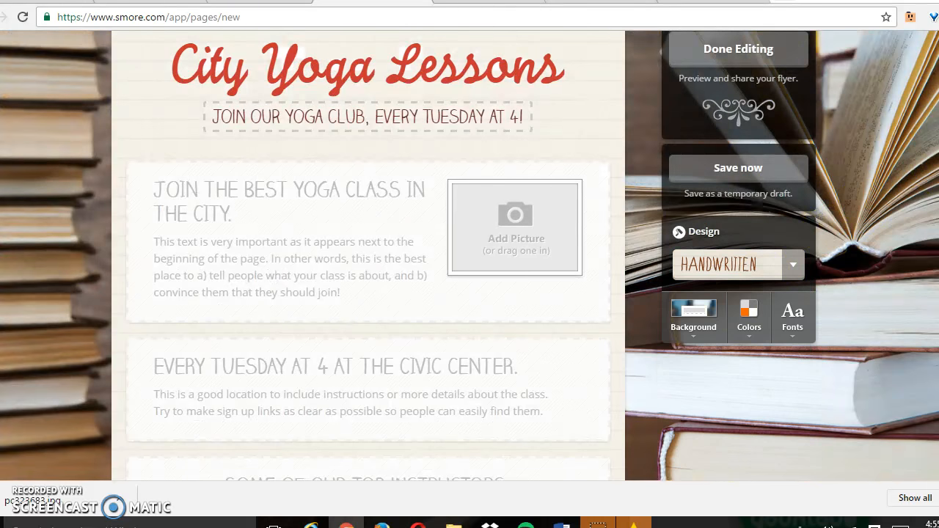
# Replace the flyer's City Yoga Lessons title with "Magna Carta".
pyautogui.scroll(2, 380, 231)
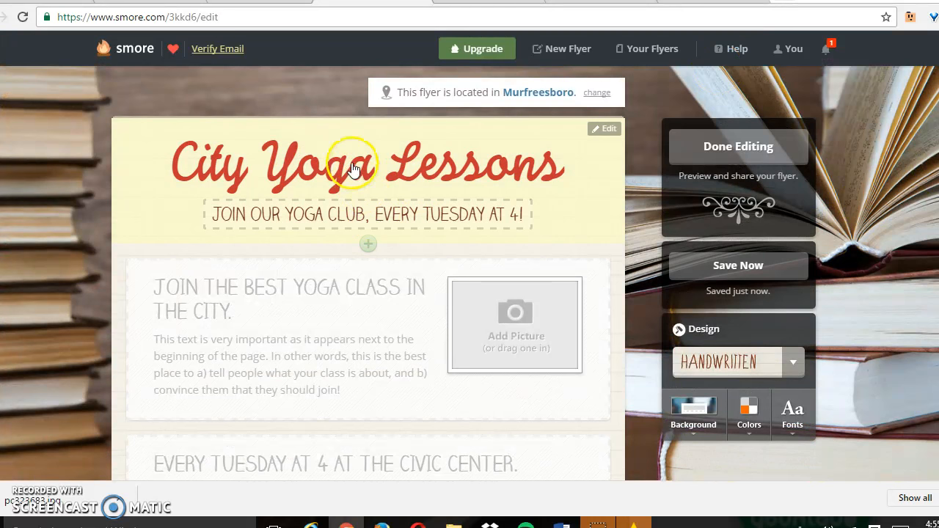
pyautogui.click(352, 168)
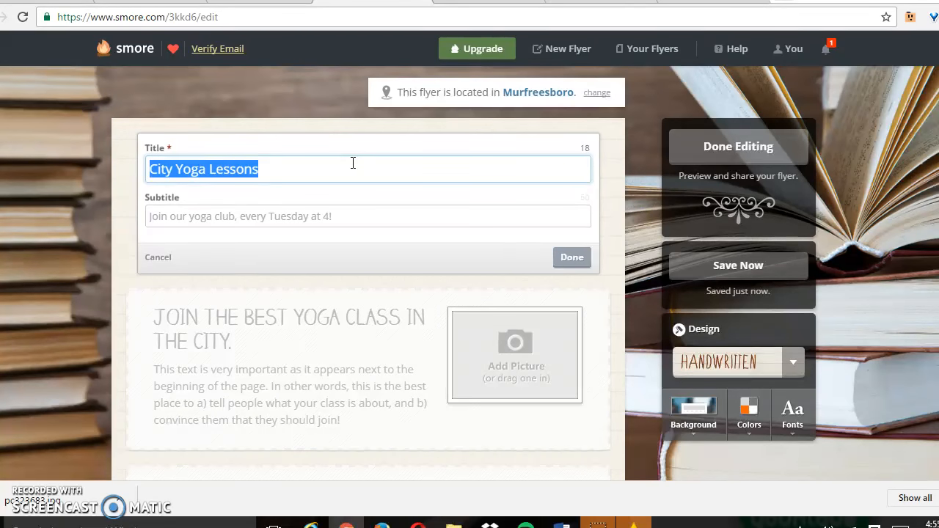
pyautogui.write('Magna Carta')
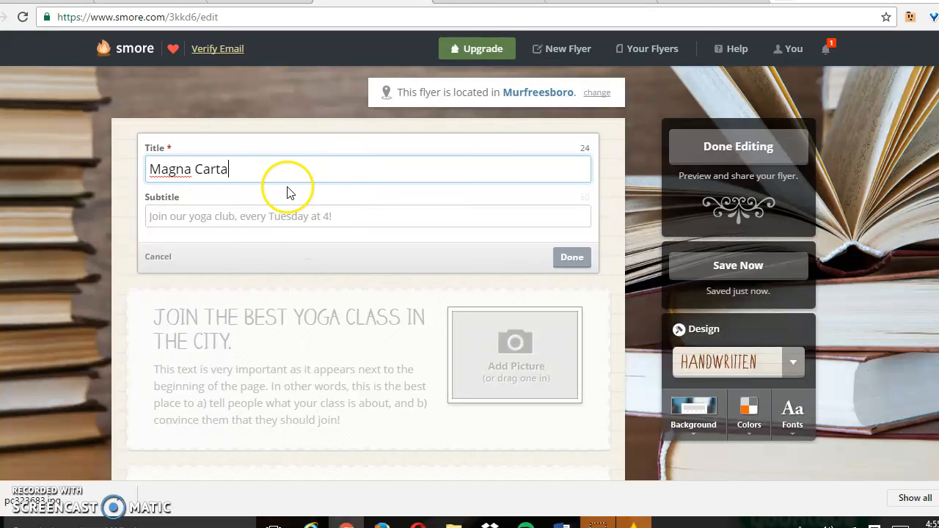
# Set the flyer's subtitle to "By" followed by the author's full name and finish editing the heading.
pyautogui.click(299, 216)
pyautogui.write('By Ki')
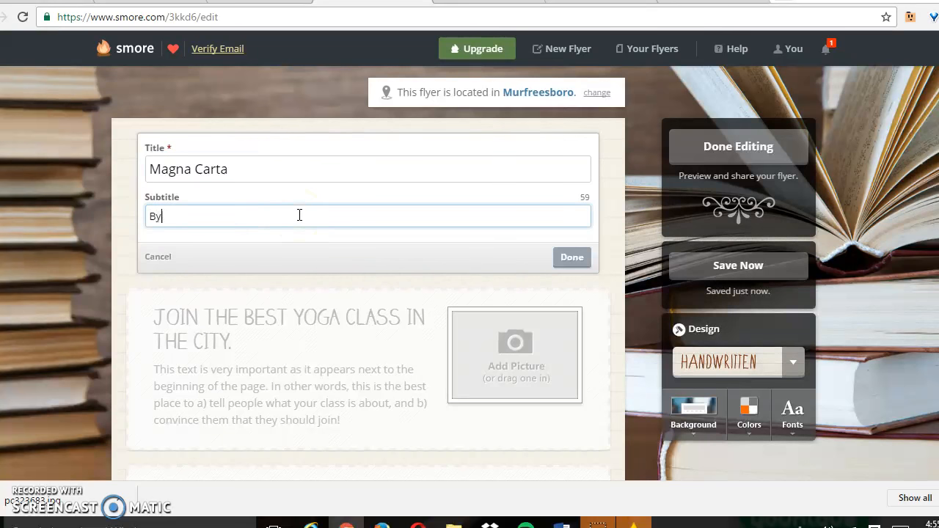
pyautogui.press('BackSpace')
pyautogui.press('BackSpace')
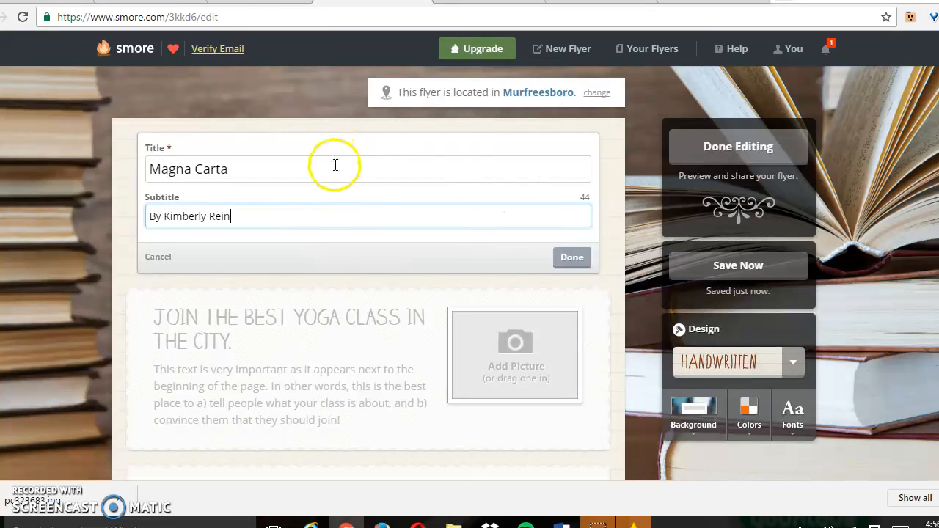
pyautogui.click(572, 258)
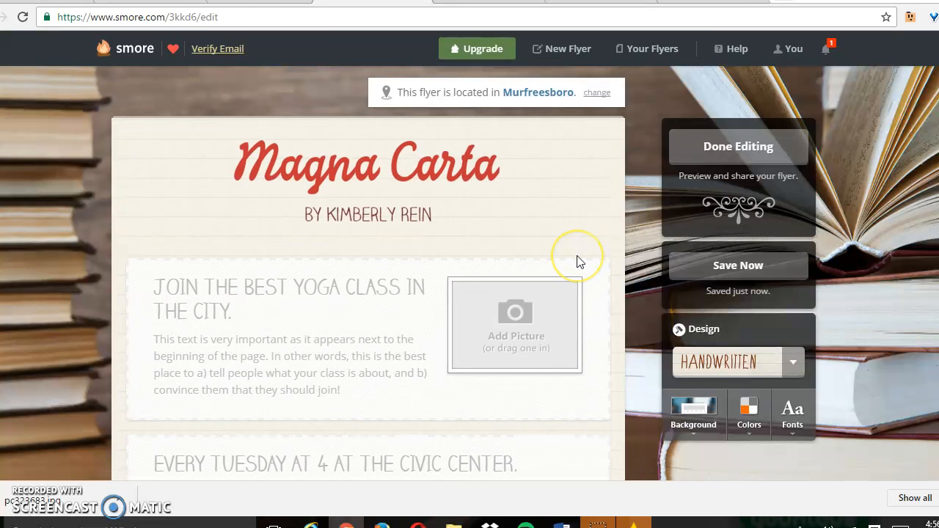
# Copy "1. How and why was Parliament established?" from the Word Online document into the title of the flyer's first text block.
pyautogui.scroll(-2, 551, 257)
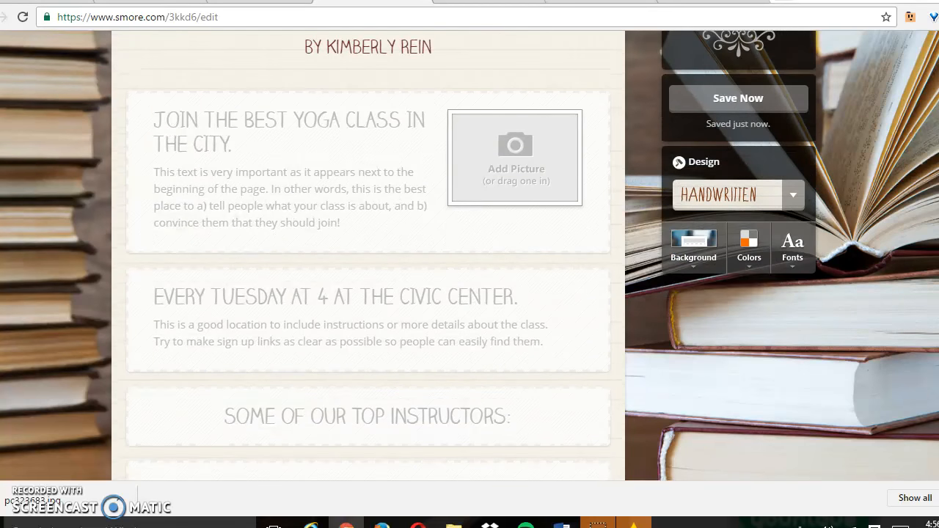
pyautogui.click(317, 193)
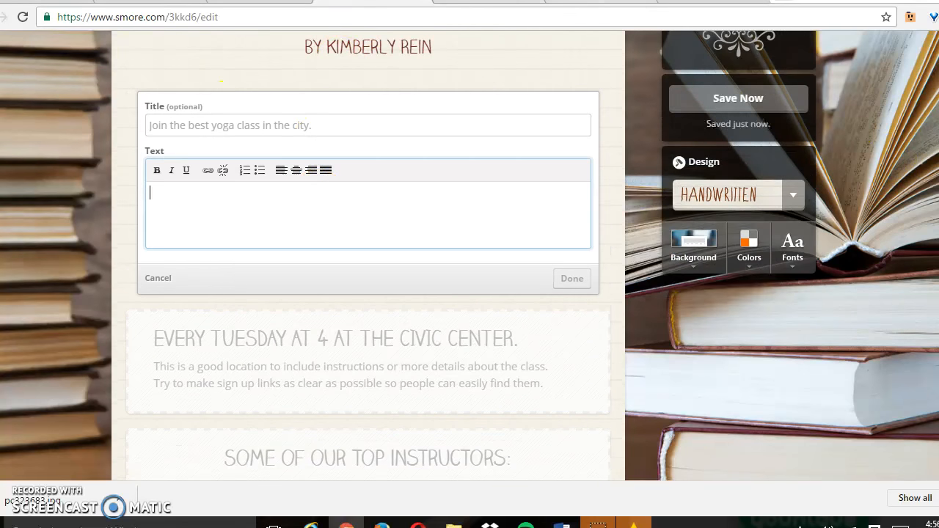
pyautogui.click(598, 2)
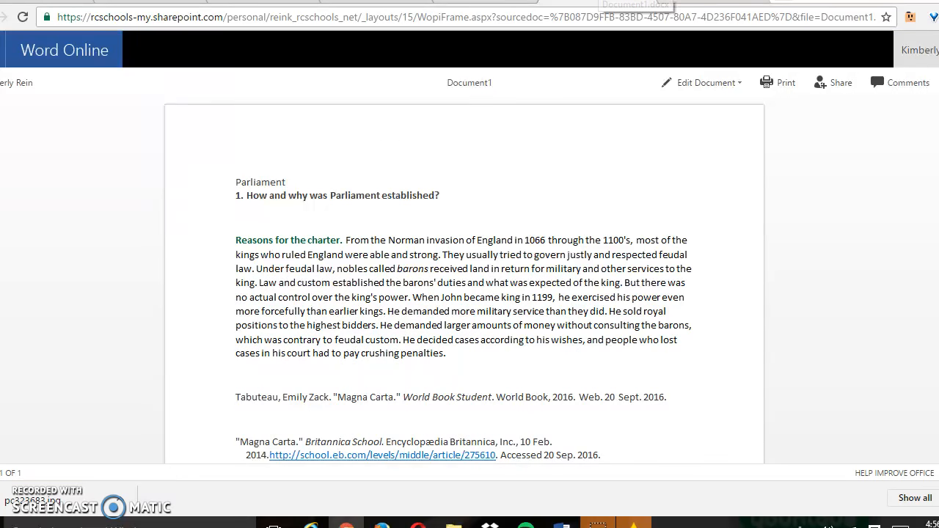
pyautogui.tripleClick(449, 193)
pyautogui.hotkey('ctrl', 'c')
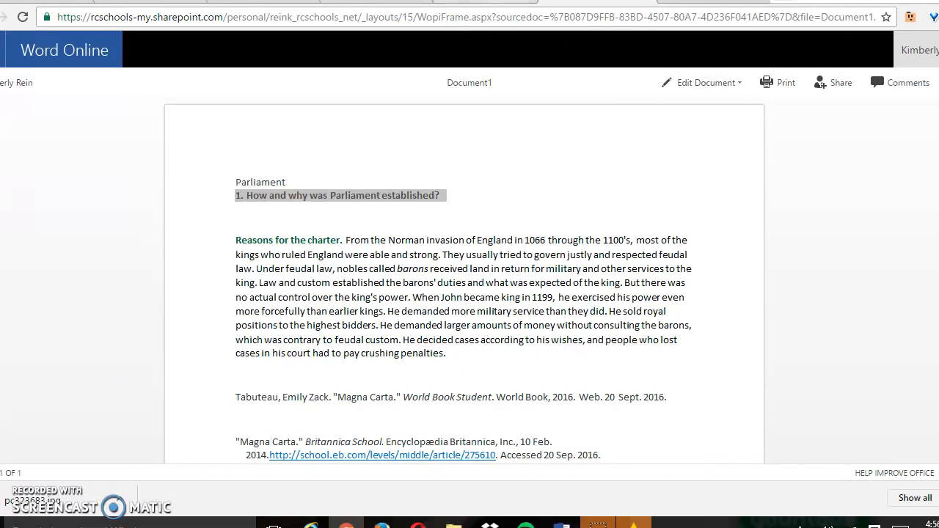
pyautogui.click(399, 1)
pyautogui.click(306, 123)
pyautogui.hotkey('ctrl', 'v')
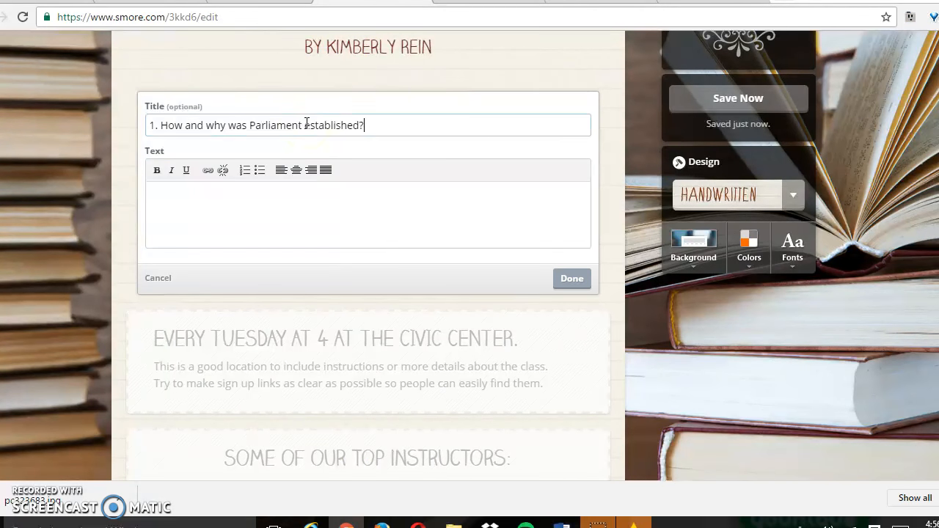
# Copy the "Reasons for the charter" paragraph and its World Book citation from Word Online into the text of the same Smore block.
pyautogui.click(596, 1)
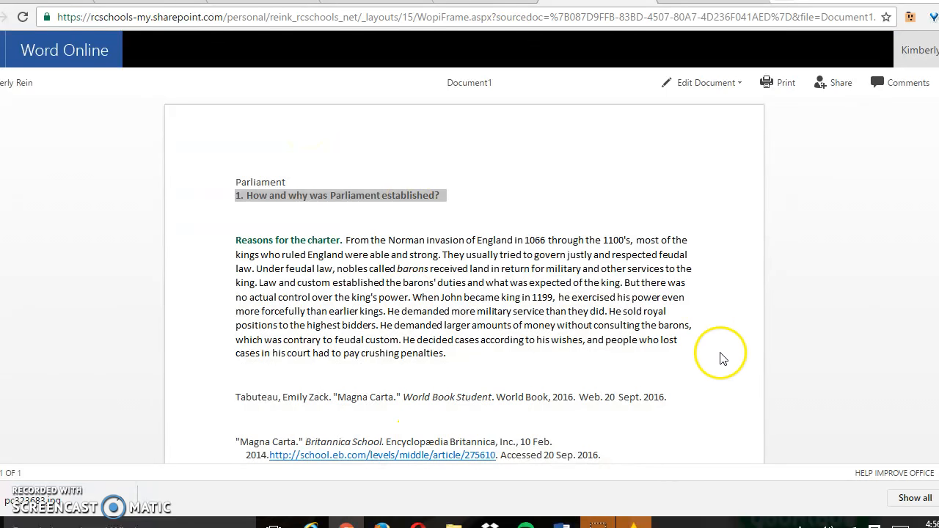
pyautogui.moveTo(674, 399); pyautogui.dragTo(256, 246)
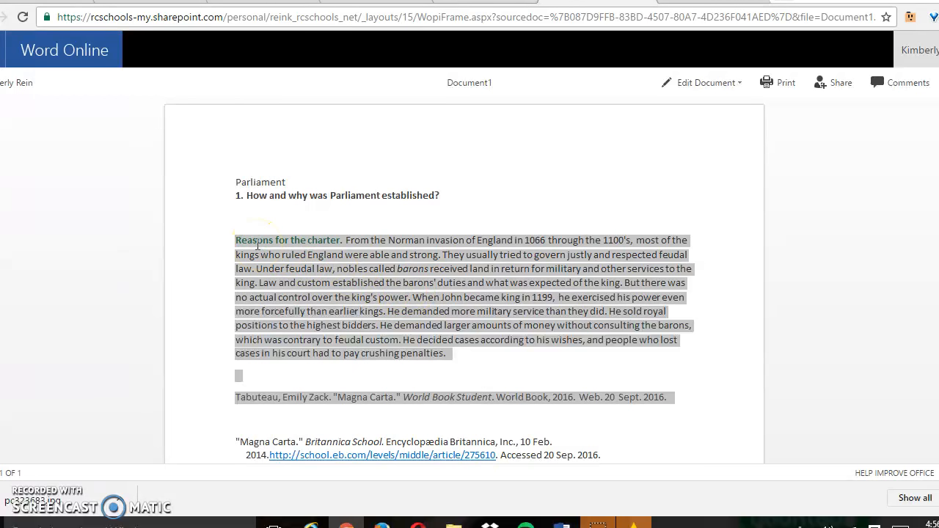
pyautogui.tripleClick(463, 397)
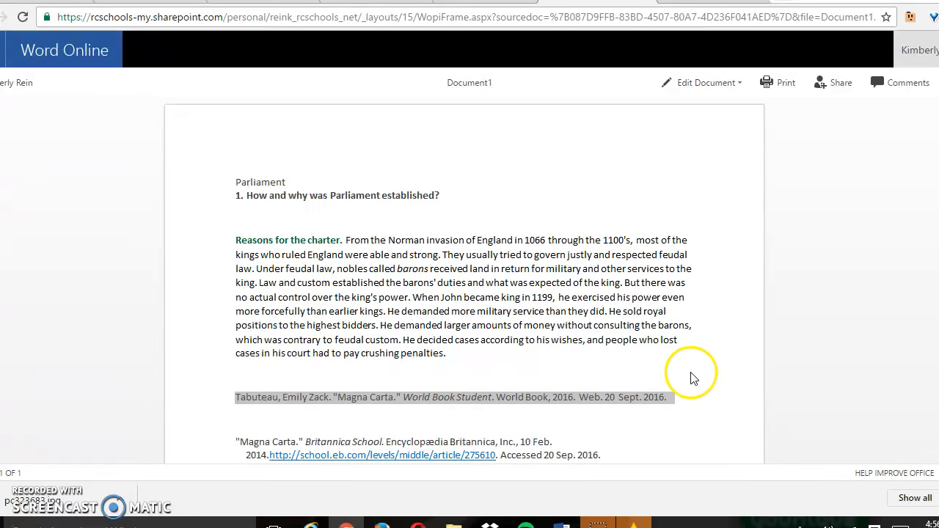
pyautogui.click(672, 399)
pyautogui.moveTo(669, 406); pyautogui.dragTo(243, 246)
pyautogui.hotkey('ctrl', 'c')
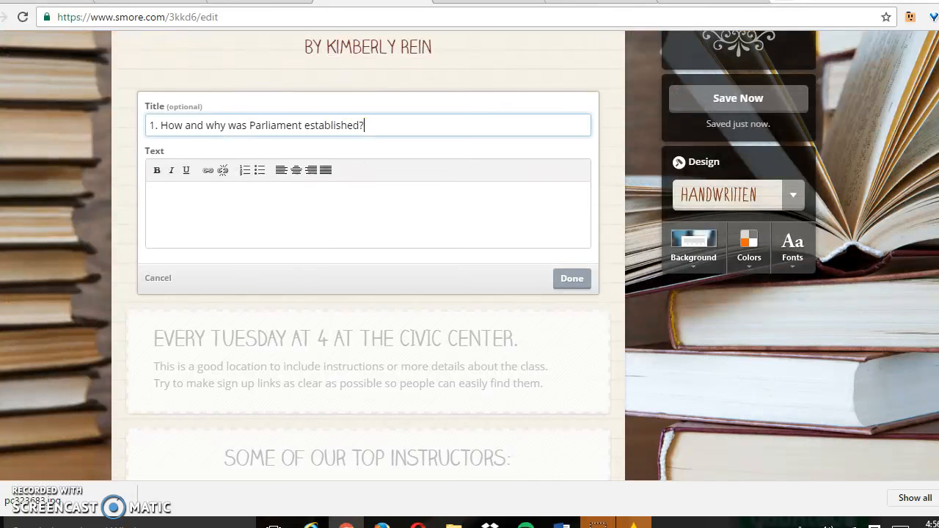
pyautogui.click(279, 197)
pyautogui.hotkey('ctrl', 'v')
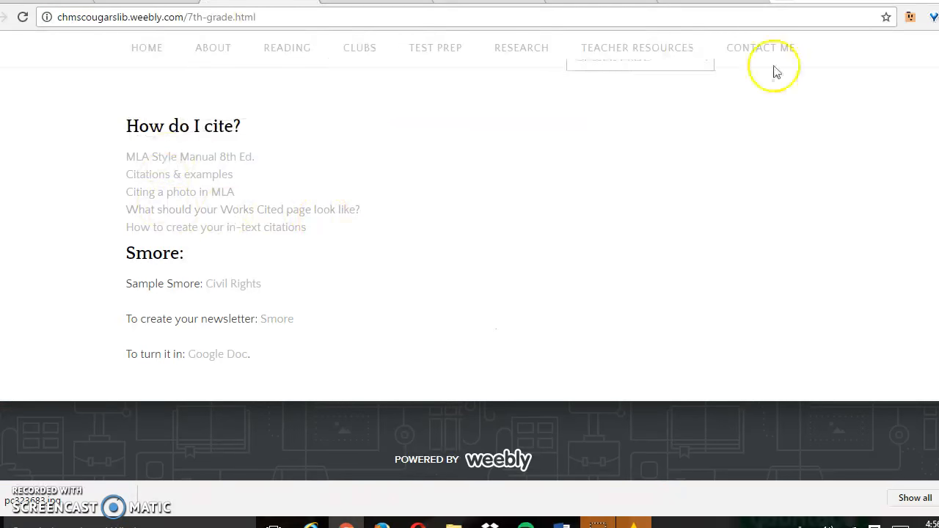
# Open World Book from the library's 7th grade page and search it for "magna carta".
pyautogui.scroll(5, 200, 299)
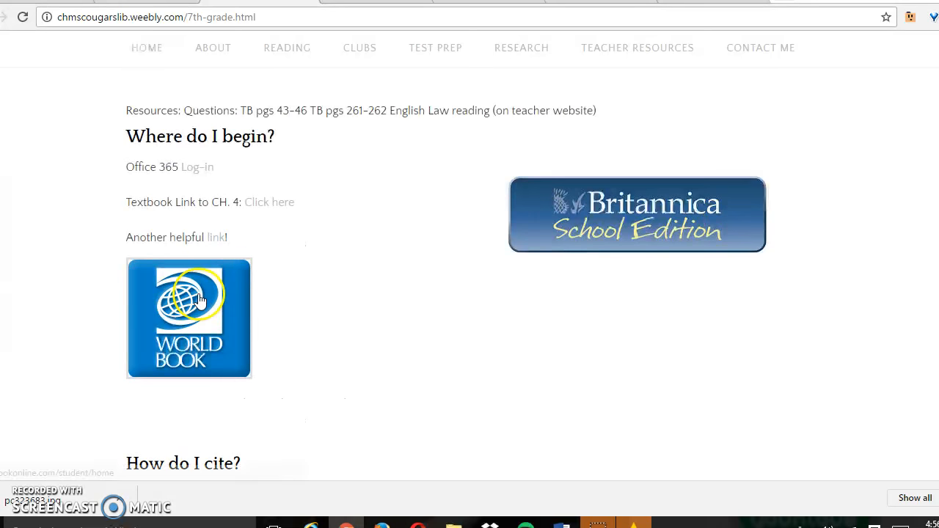
pyautogui.click(200, 299)
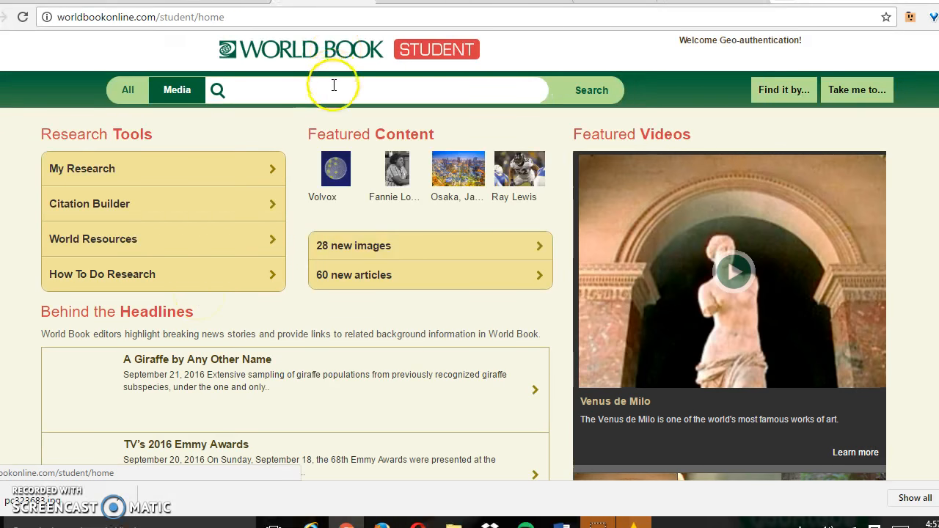
pyautogui.click(333, 85)
pyautogui.write('magna carta')
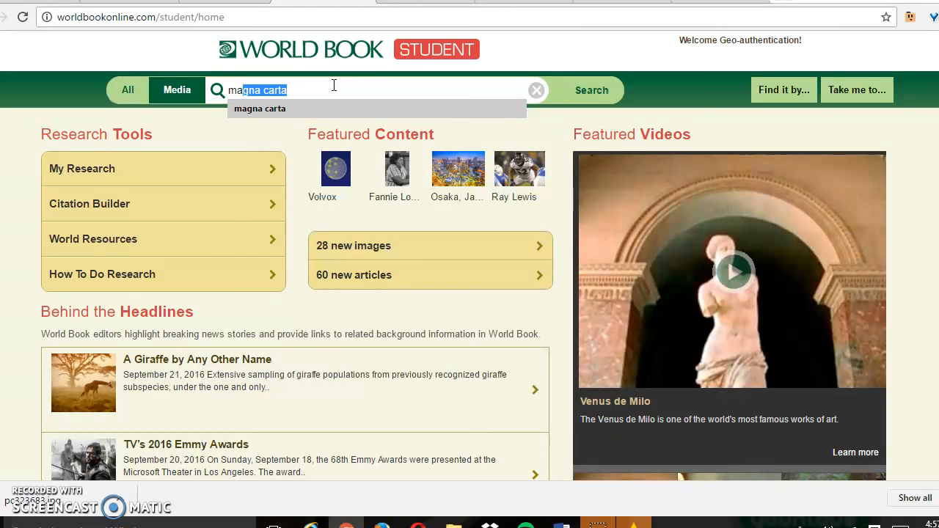
pyautogui.press('Return')
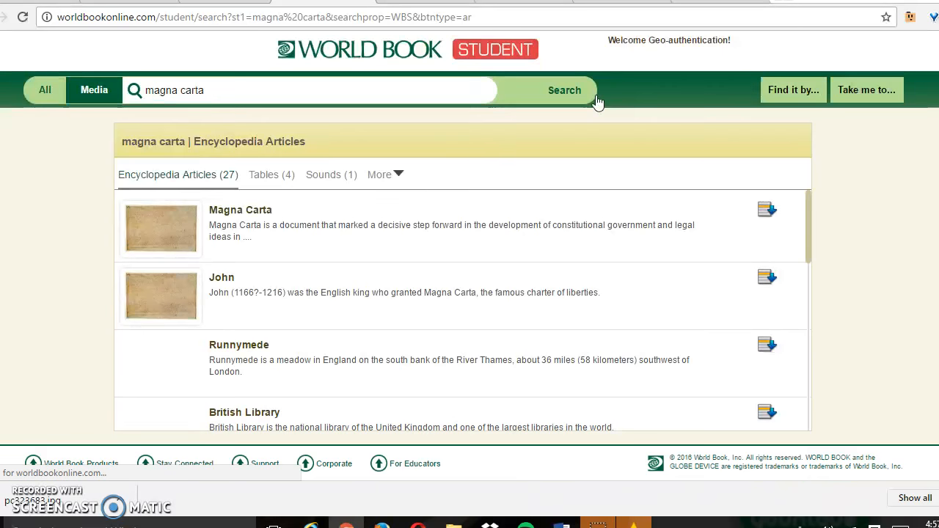
# Open the Magna Carta article from the search results and enlarge the photo in its images section.
pyautogui.rightClick(173, 234)
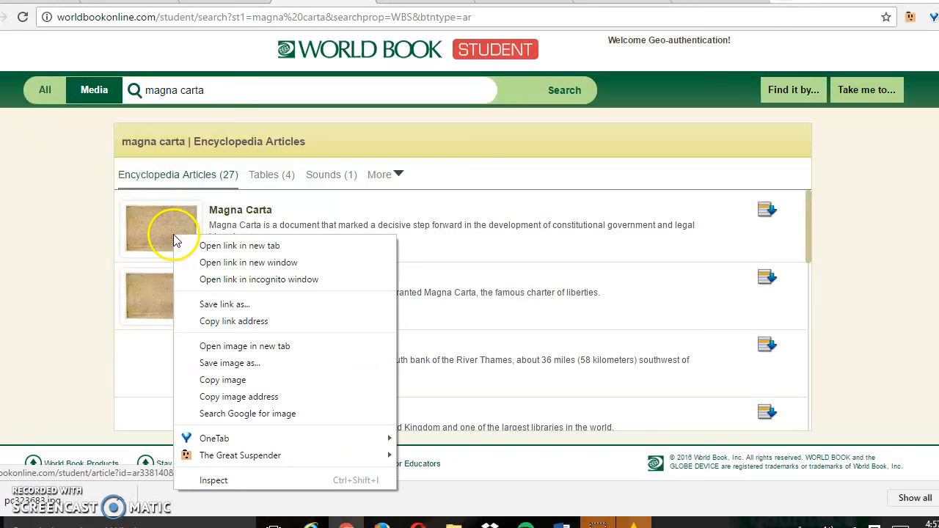
pyautogui.click(162, 227)
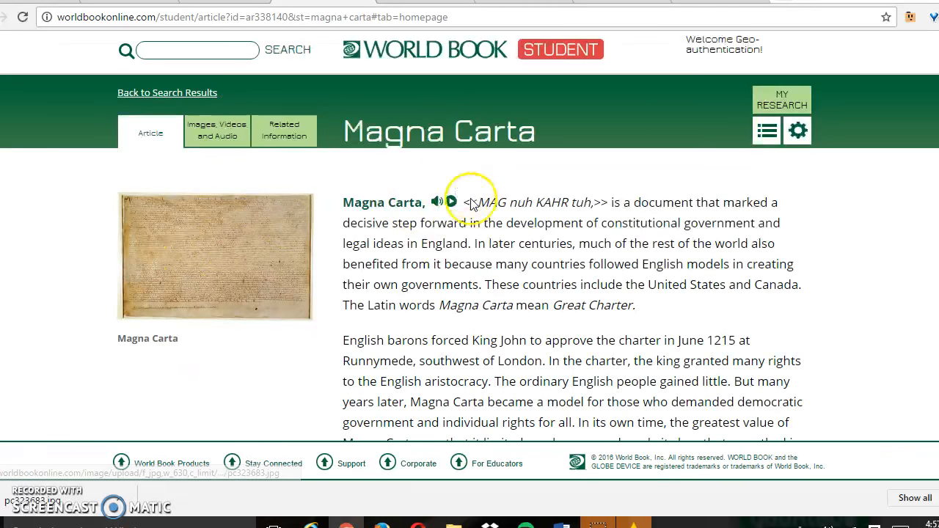
pyautogui.click(235, 126)
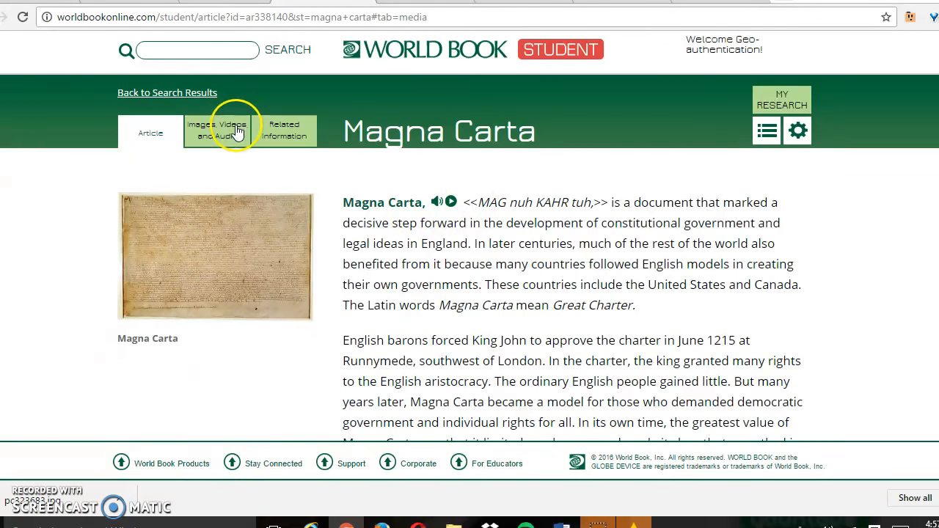
pyautogui.click(180, 251)
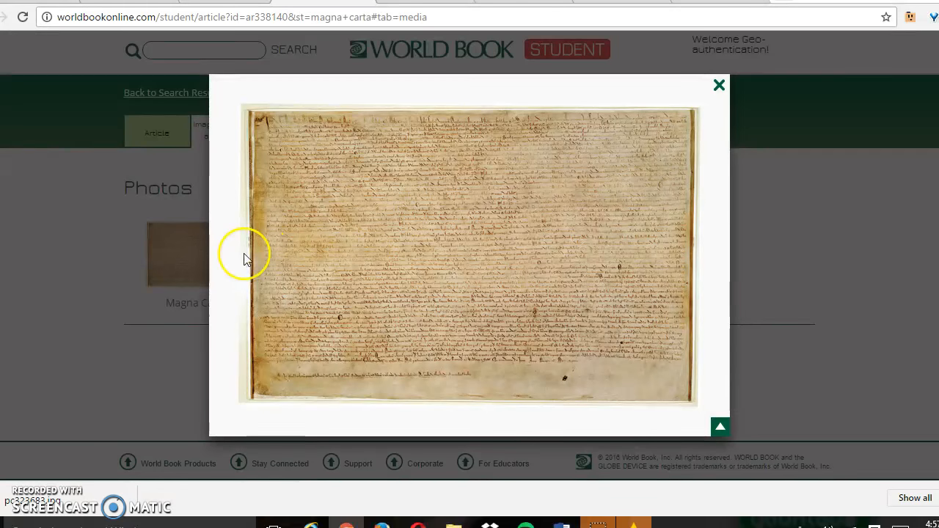
# Save the enlarged Magna Carta photo in the books folder as the JPG file pc323683 (1) and close the photo view.
pyautogui.rightClick(371, 239)
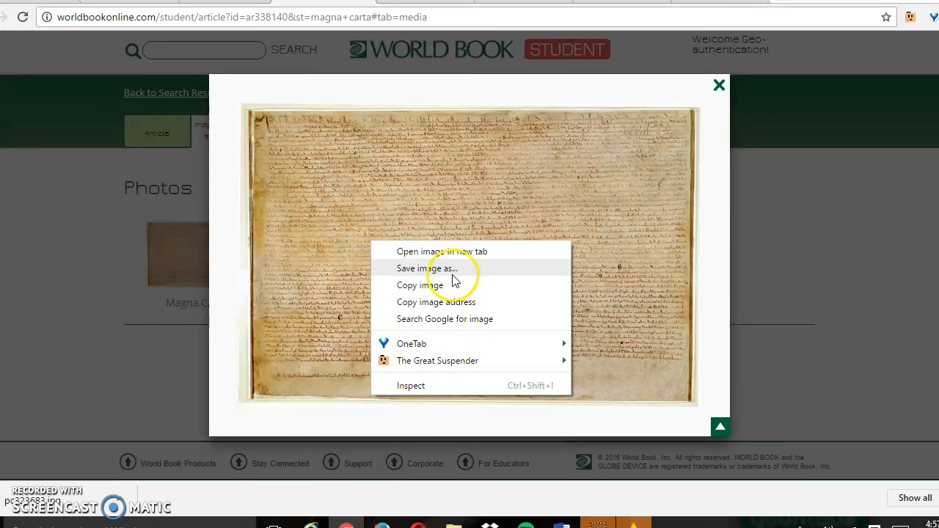
pyautogui.click(427, 268)
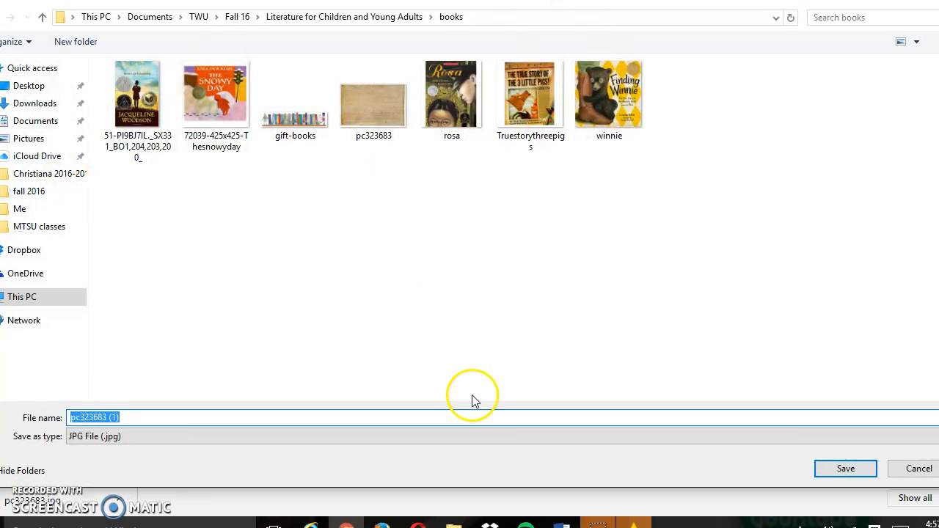
pyautogui.click(847, 470)
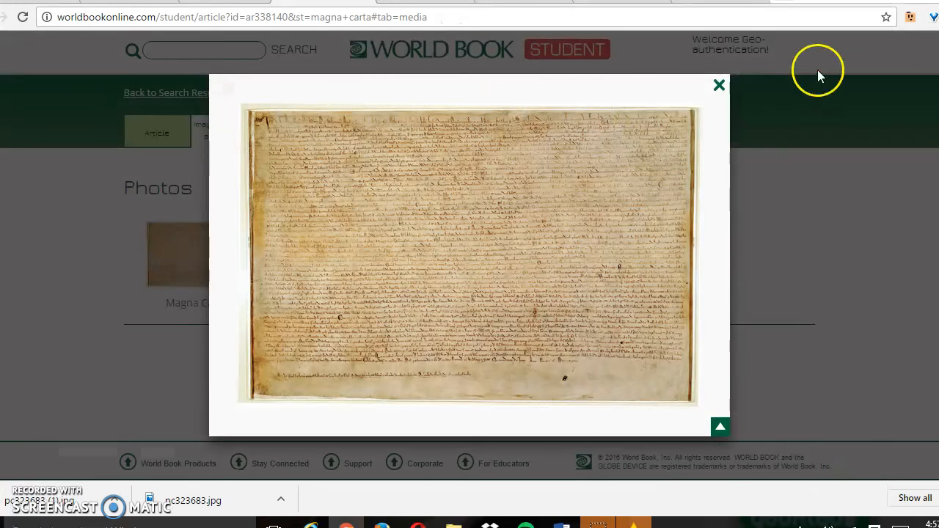
pyautogui.click(719, 86)
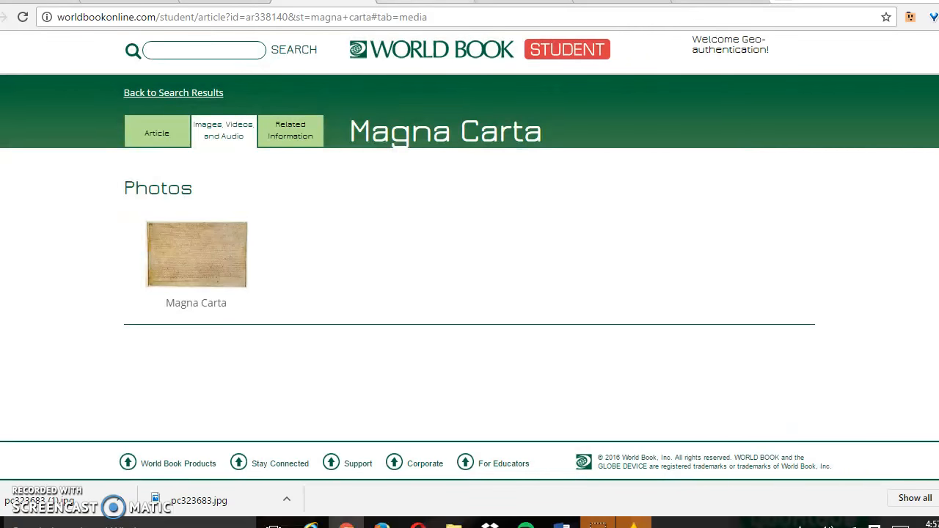
# Return to the Smore flyer, finish the Parliament text block and add the pc323683 image as its picture.
pyautogui.click(422, 1)
pyautogui.click(572, 378)
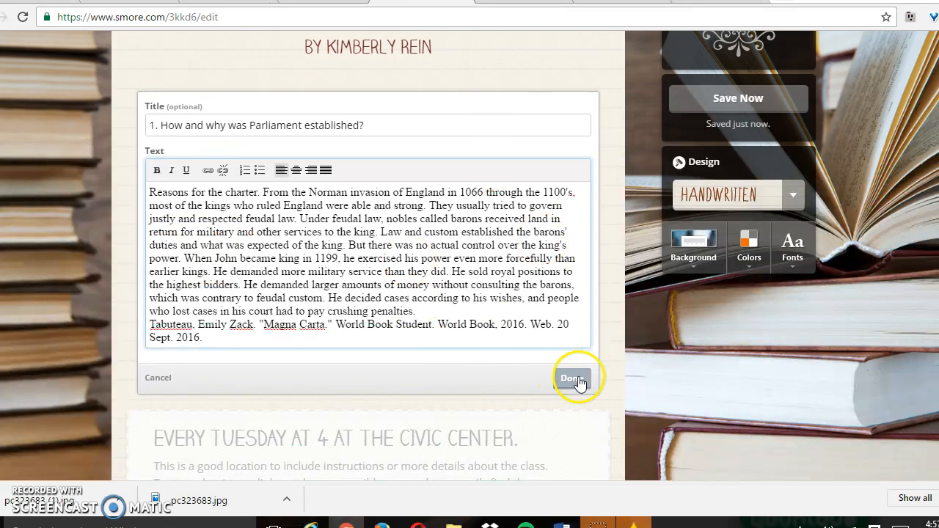
pyautogui.click(541, 156)
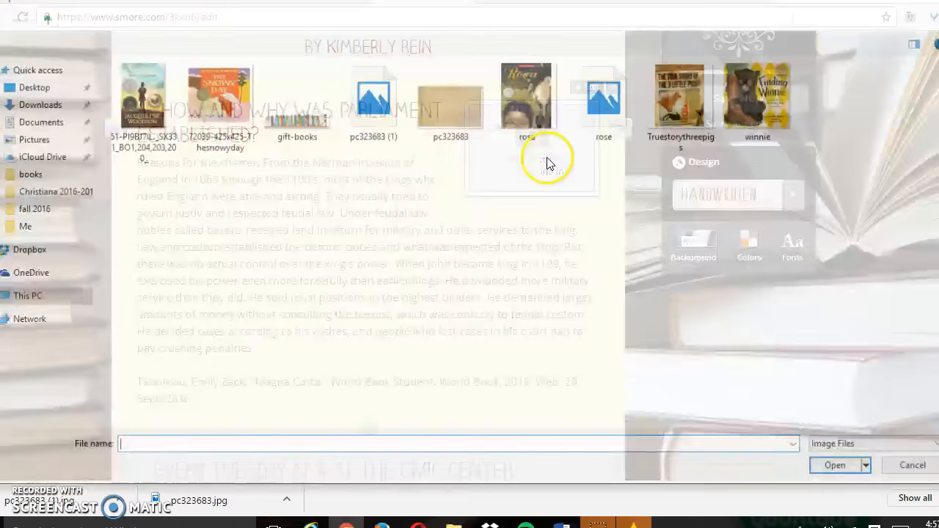
pyautogui.click(441, 101)
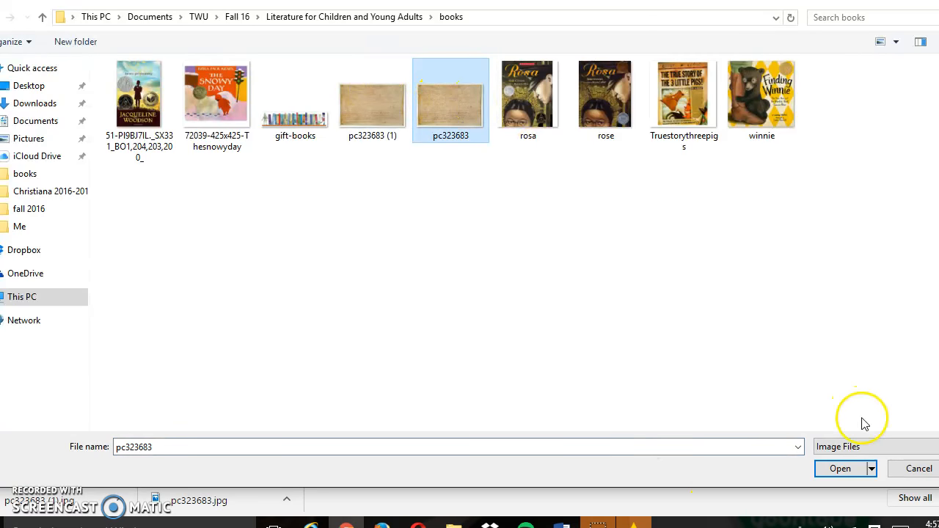
pyautogui.click(840, 470)
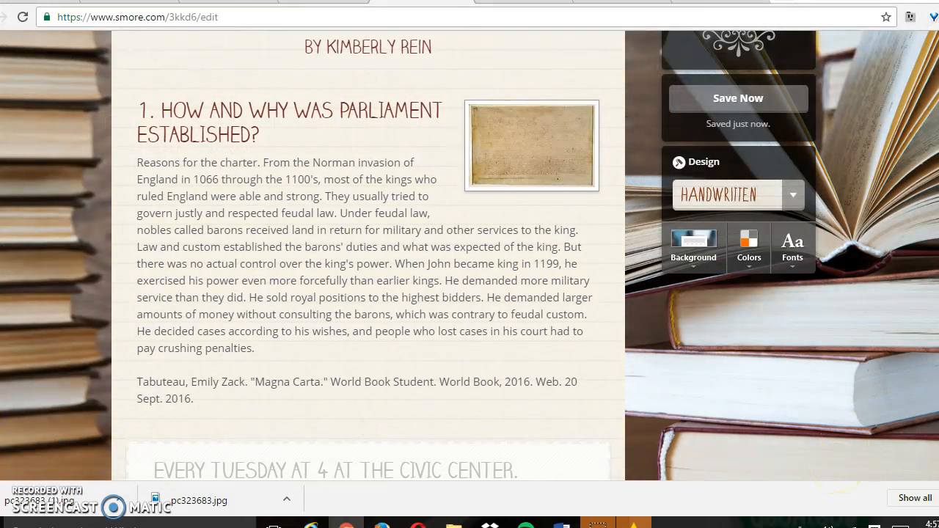
# Remove the placeholder block "Every Tuesday at 4 at the Civic Center" from the flyer.
pyautogui.scroll(-3, 550, 103)
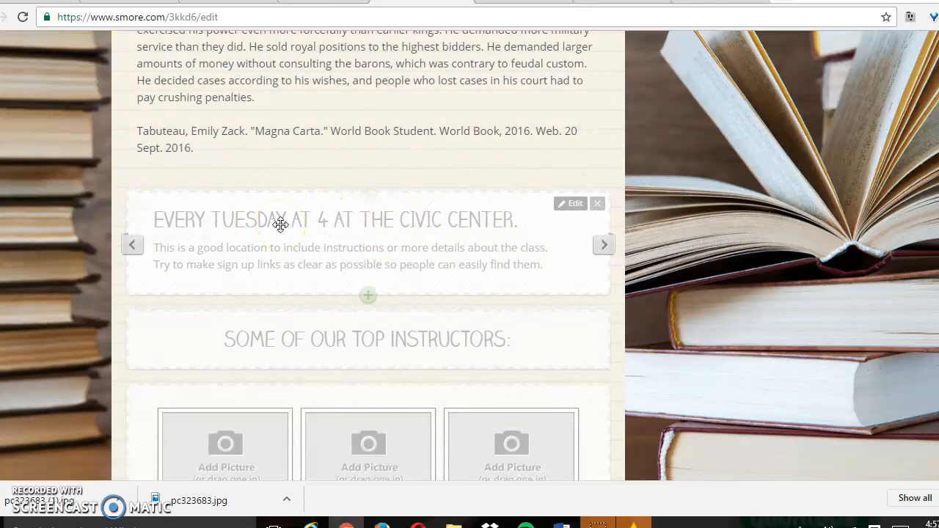
pyautogui.moveTo(280, 224); pyautogui.dragTo(289, 285)
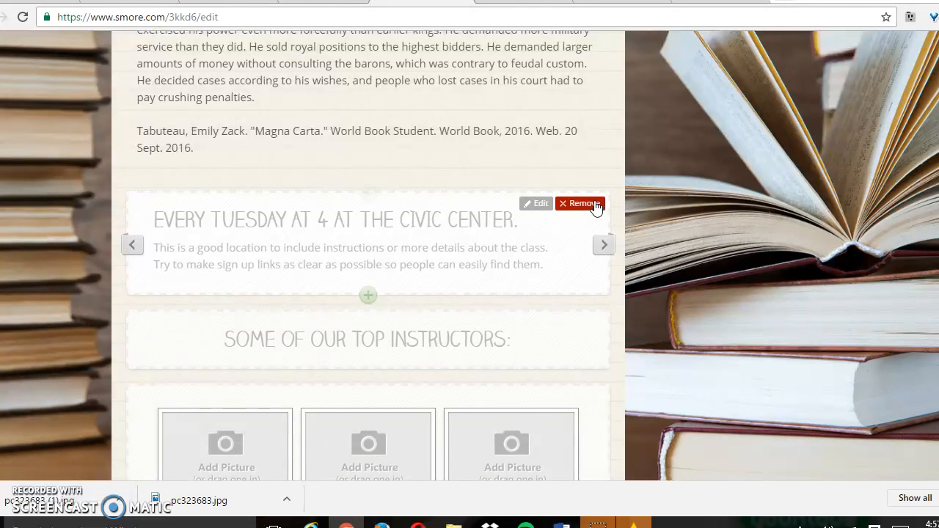
pyautogui.click(595, 205)
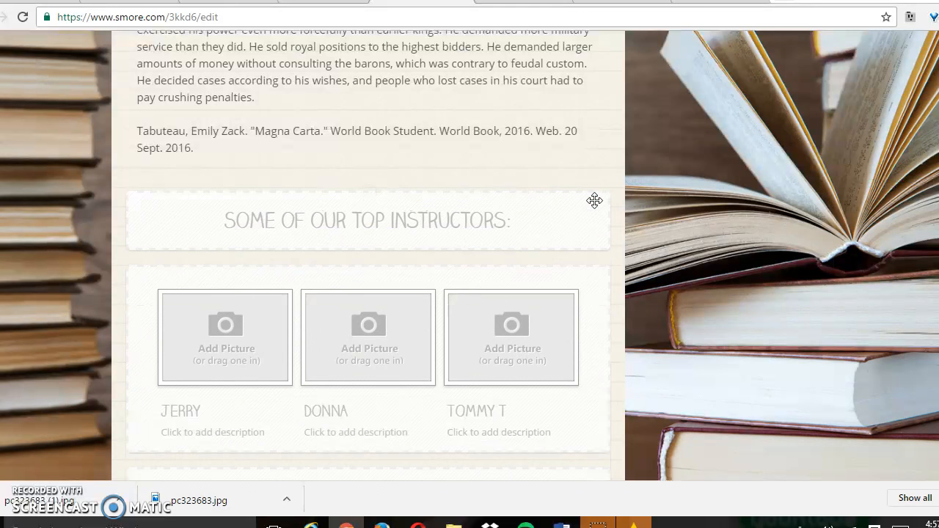
# Try to add the rose image from the books folder to the middle picture slot under "Some of our top instructors".
pyautogui.scroll(-1, 368, 256)
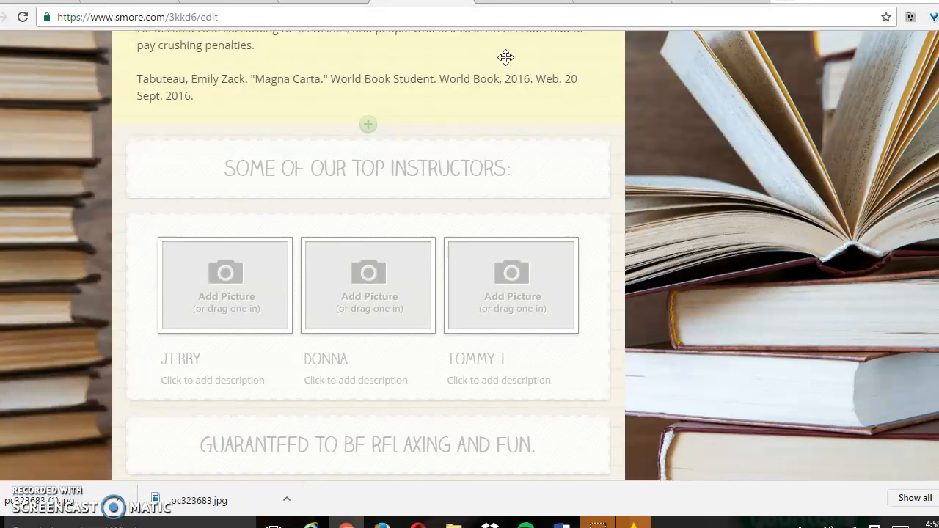
pyautogui.click(397, 284)
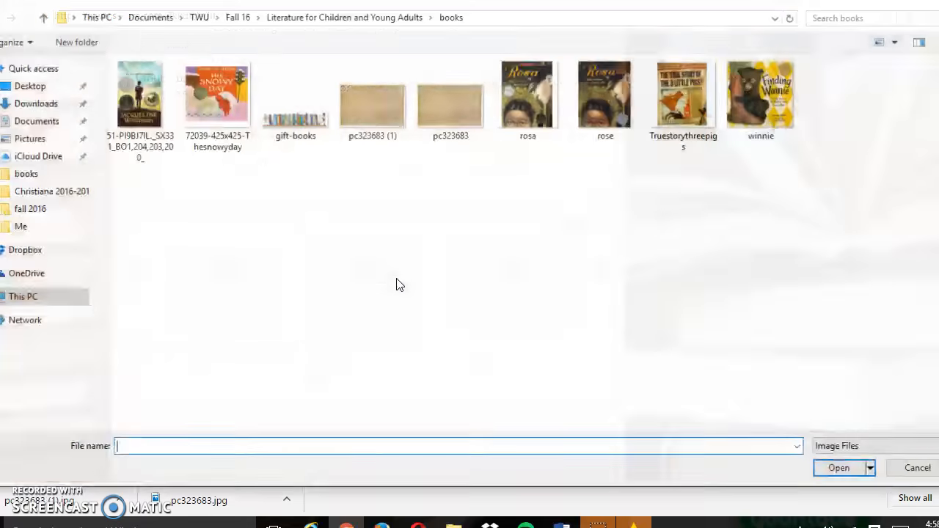
pyautogui.click(606, 114)
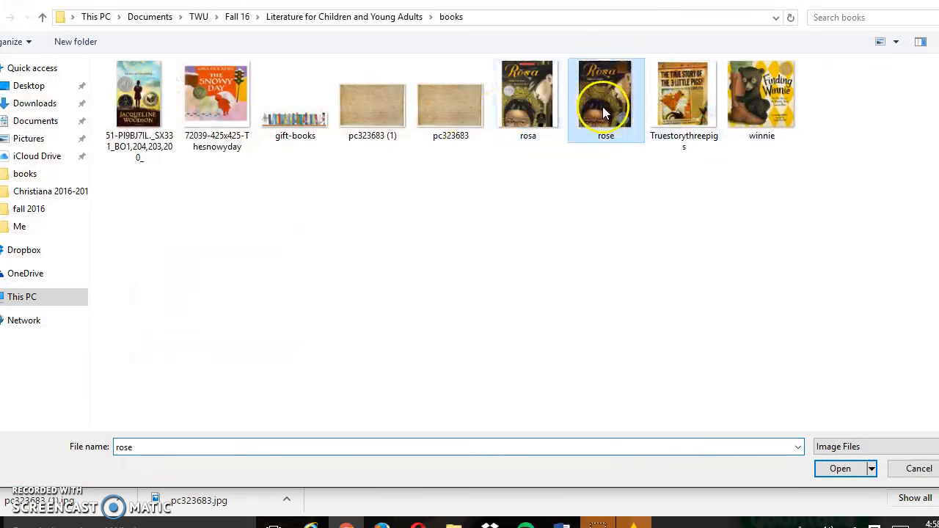
pyautogui.click(843, 470)
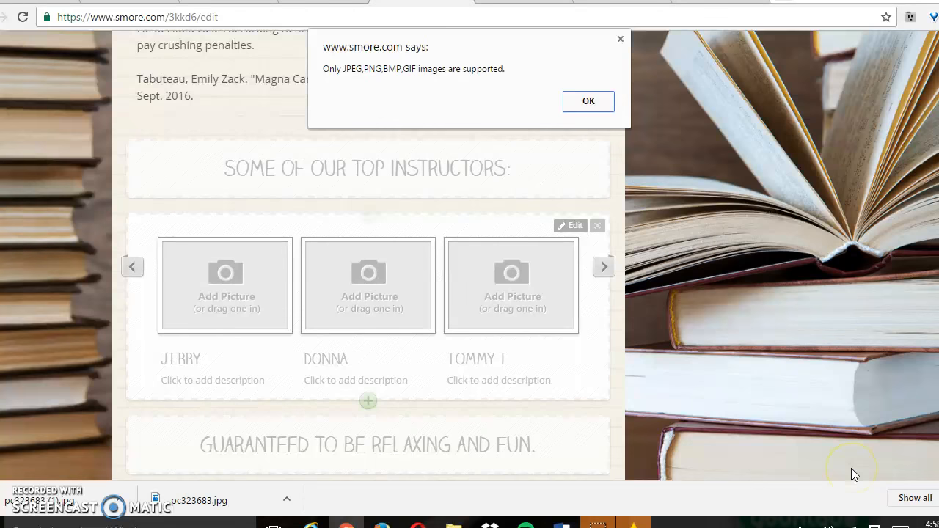
pyautogui.click(589, 100)
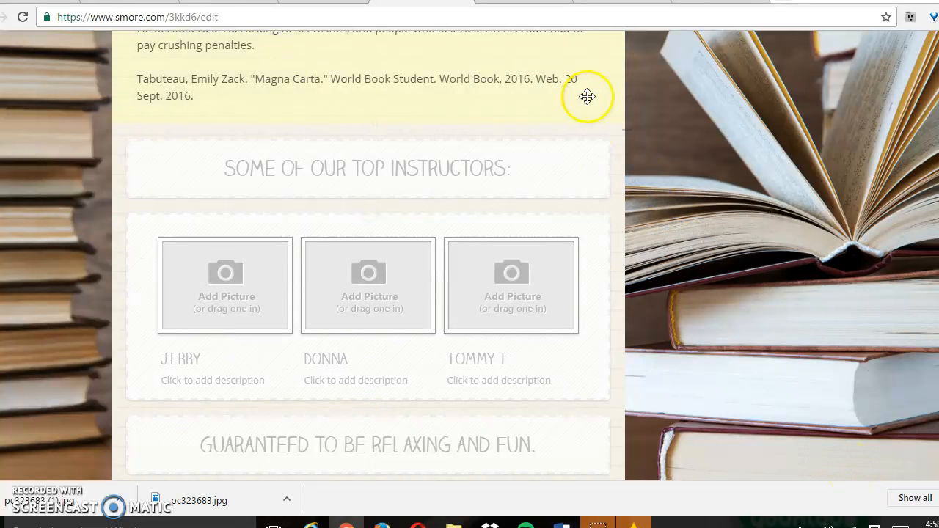
# Add the pc323683 (1) image to the first picture slot of the instructors block.
pyautogui.click(247, 284)
pyautogui.click(373, 111)
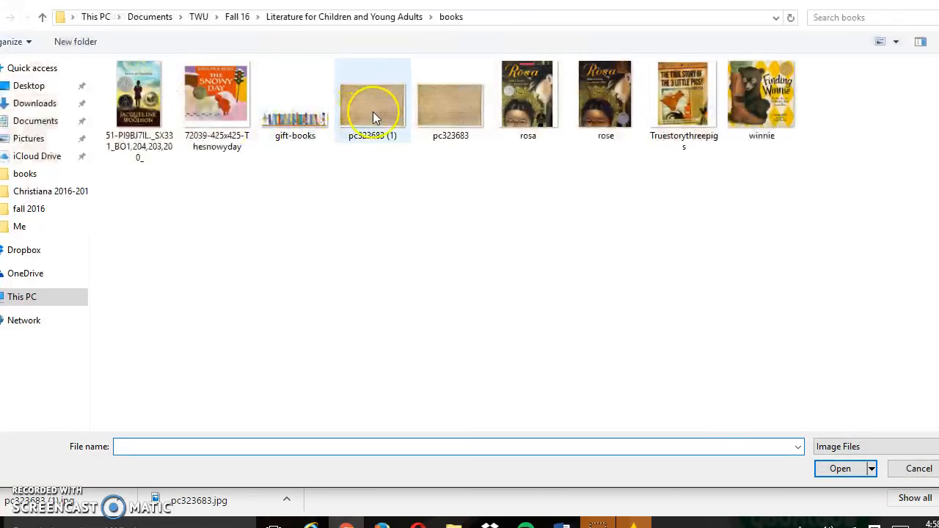
pyautogui.click(842, 469)
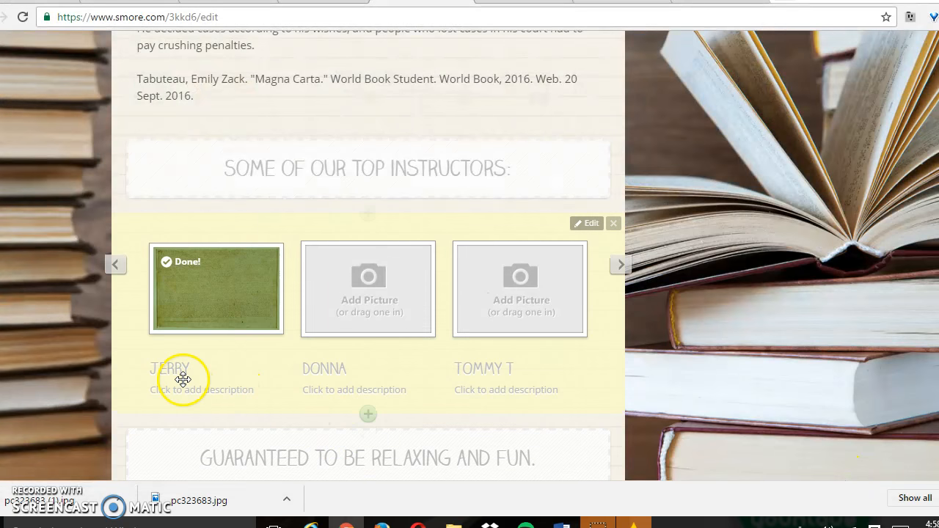
# Title the first picture "Magna Carta" and paste the copied text as its description, keeping only the World Book citation.
pyautogui.click(184, 379)
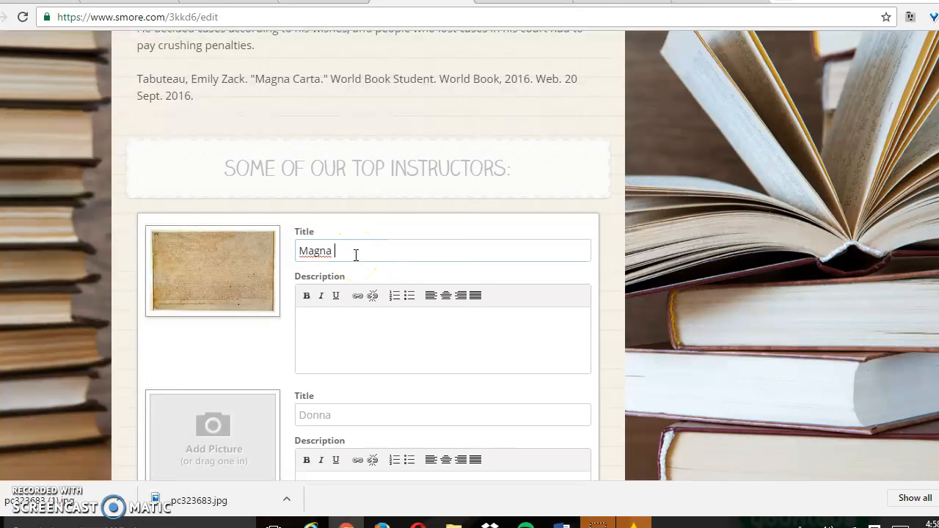
pyautogui.click(348, 331)
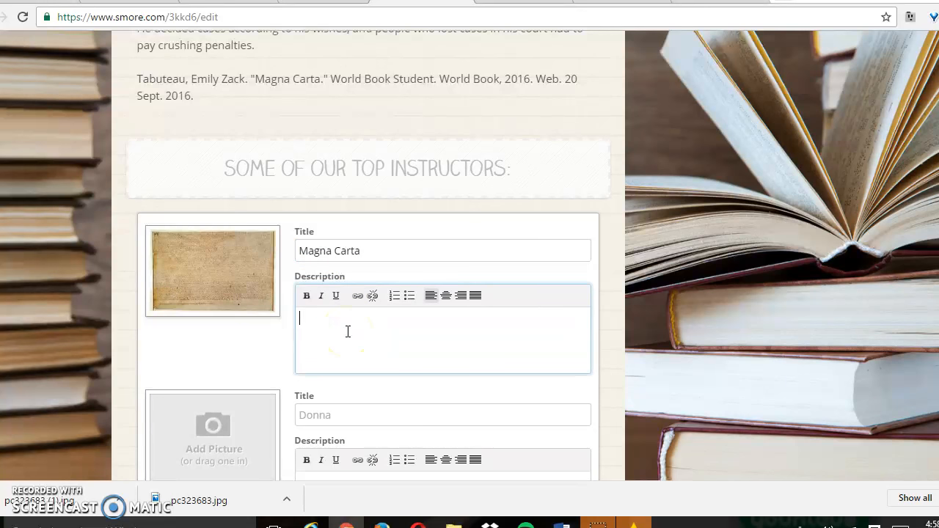
pyautogui.hotkey('ctrl', 'v')
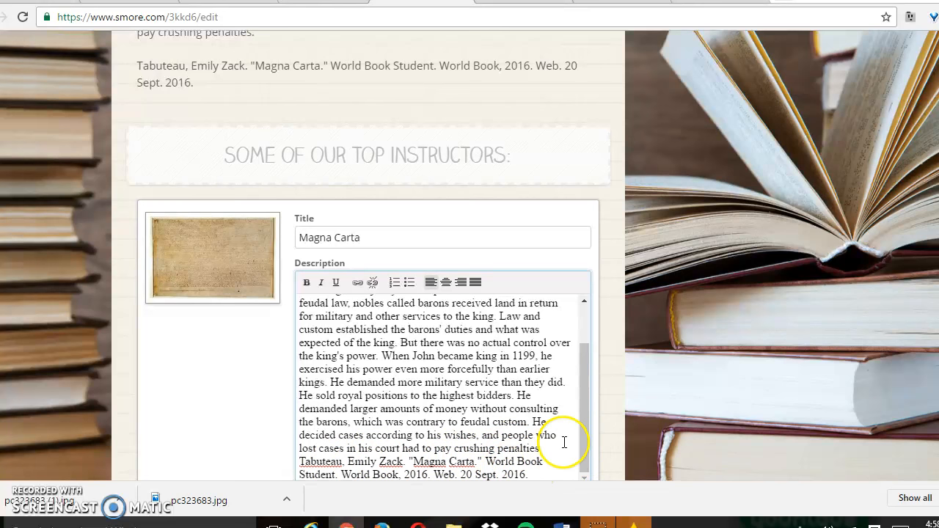
pyautogui.moveTo(556, 449); pyautogui.dragTo(235, 289)
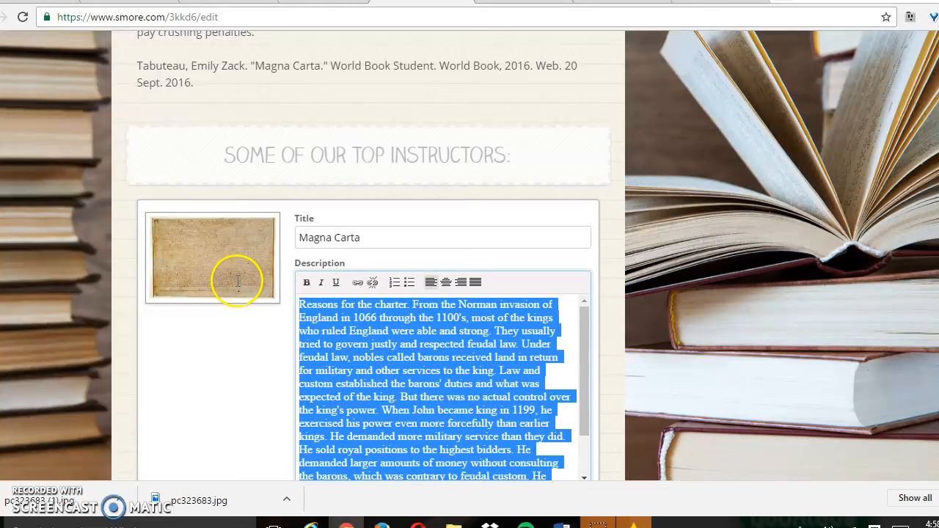
pyautogui.press('BackSpace')
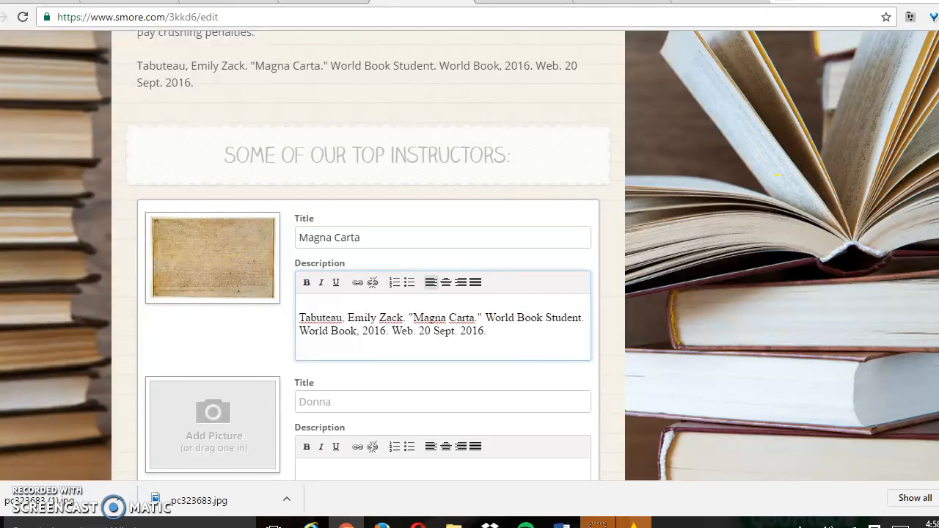
pyautogui.scroll(-6, 797, 220)
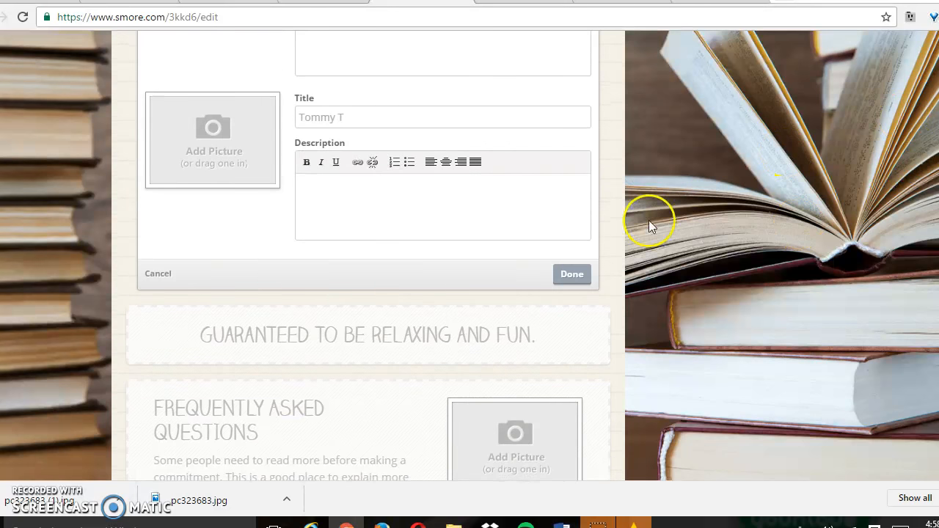
pyautogui.click(572, 274)
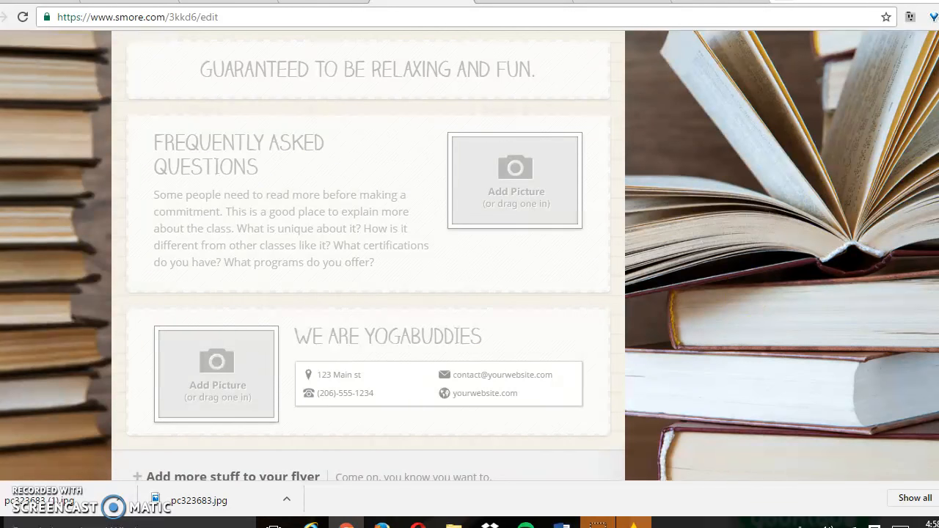
# Look over the remaining flyer blocks and check the instructors block's two empty picture entries in its editor.
pyautogui.scroll(-2, 744, 293)
pyautogui.scroll(-3, 367, 257)
pyautogui.scroll(10, 367, 257)
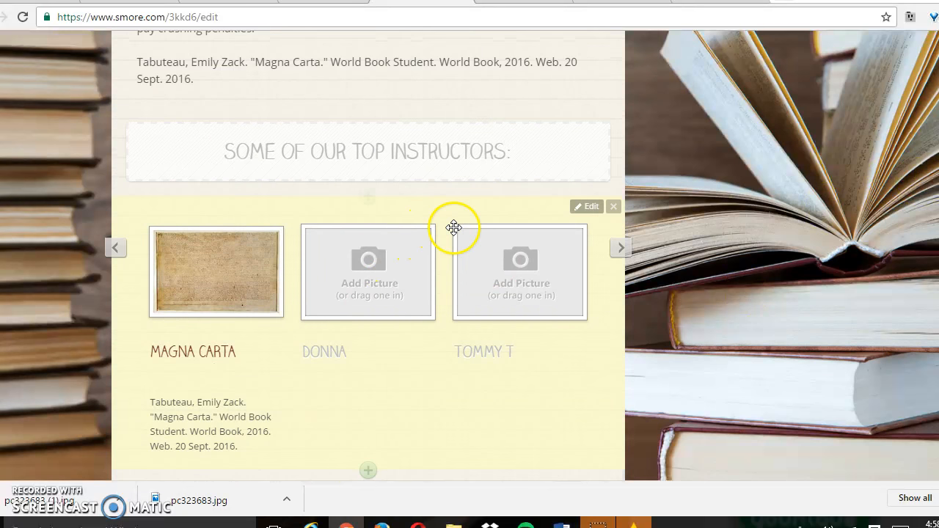
pyautogui.click(592, 207)
pyautogui.scroll(-4, 367, 257)
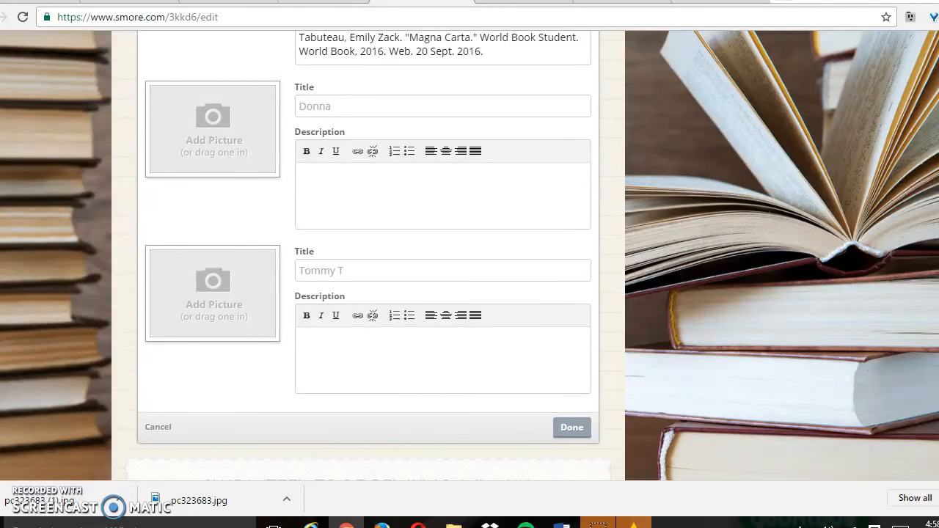
pyautogui.scroll(3, 366, 257)
pyautogui.scroll(-5, 367, 257)
pyautogui.scroll(6, 367, 256)
pyautogui.scroll(-3, 366, 257)
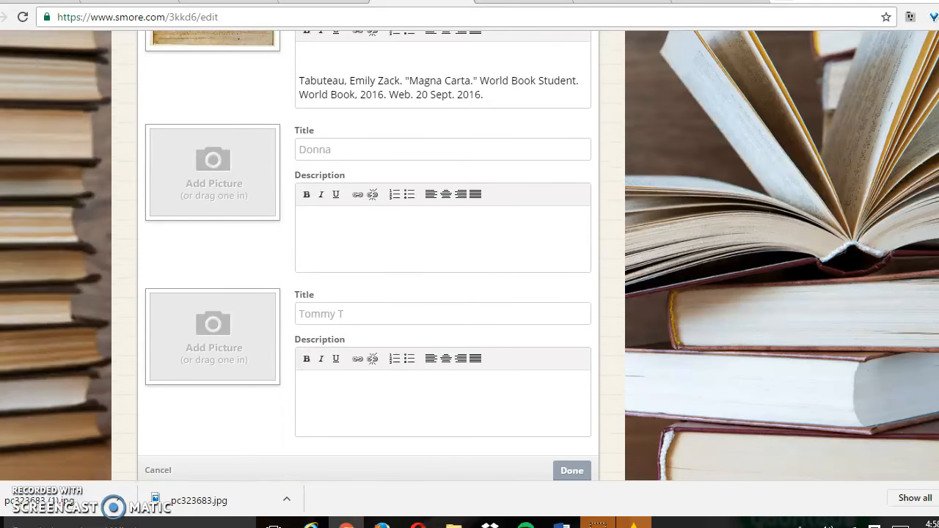
pyautogui.click(572, 470)
pyautogui.scroll(4, 367, 257)
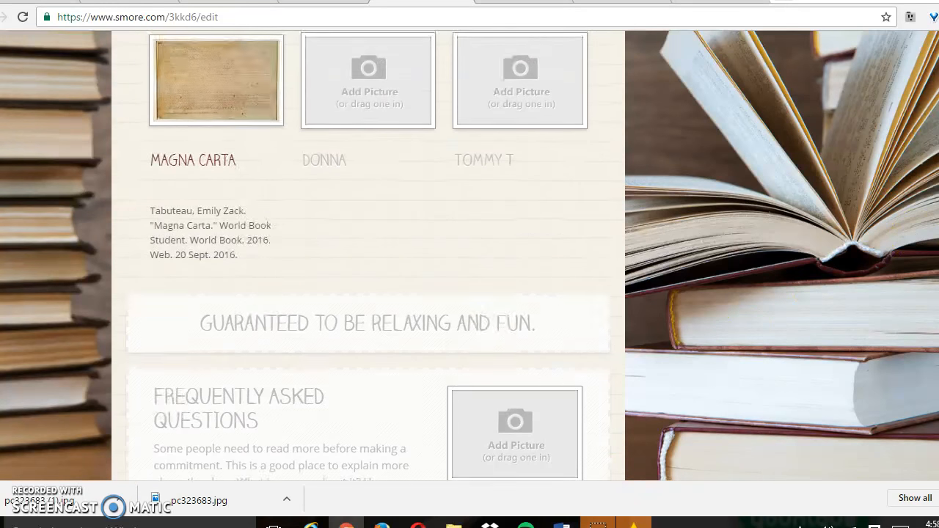
# Remove the three-picture instructors block and the "We are Yogabuddies" contact block from the flyer.
pyautogui.moveTo(597, 279)
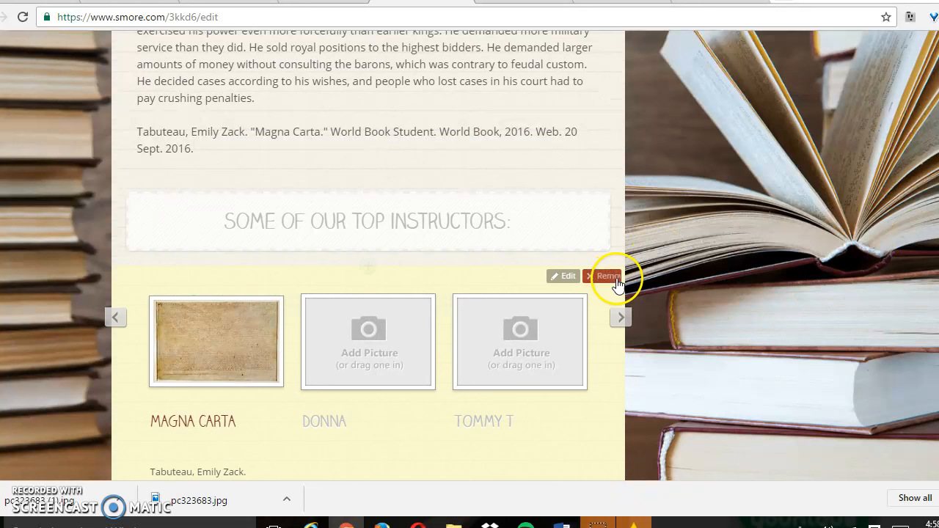
pyautogui.click(605, 276)
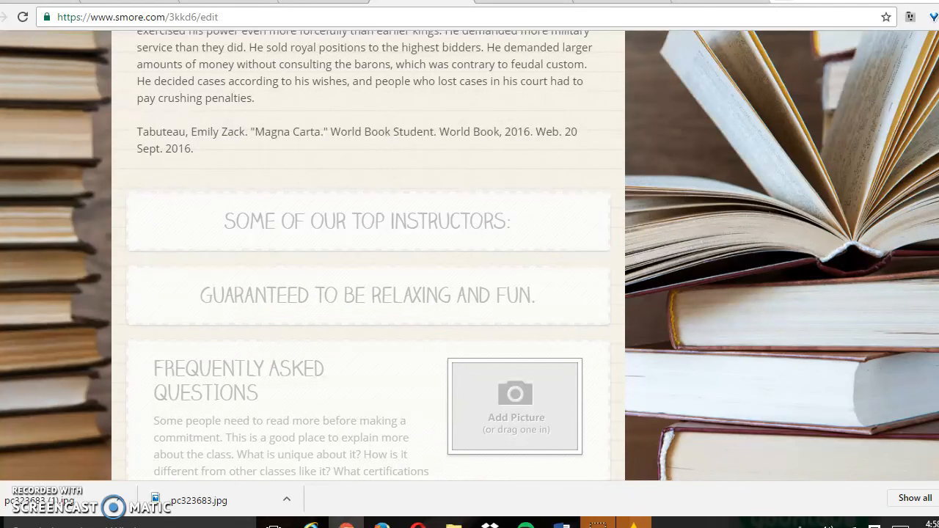
pyautogui.scroll(-4, 367, 257)
pyautogui.moveTo(612, 293)
pyautogui.click(585, 261)
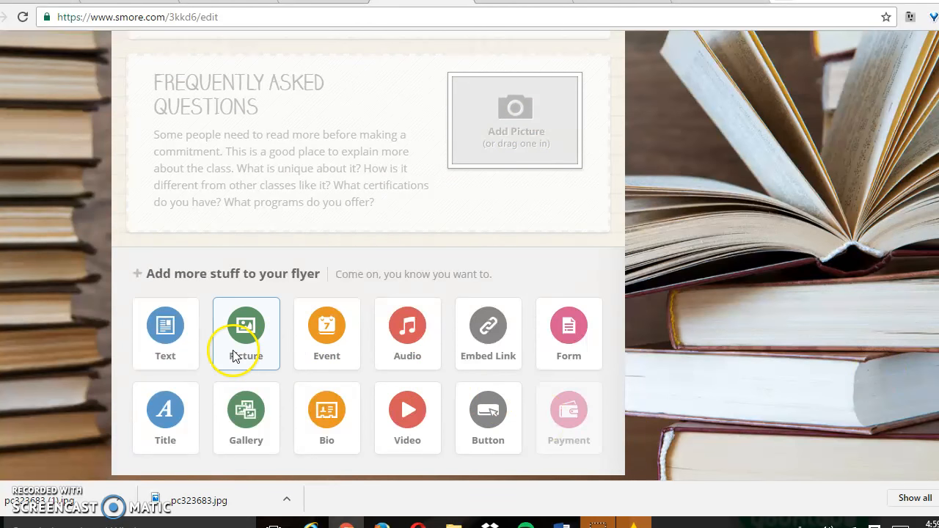
# Add a picture block with the Big Photo layout at the end of the flyer.
pyautogui.moveTo(233, 355); pyautogui.dragTo(384, 78)
pyautogui.click(246, 325)
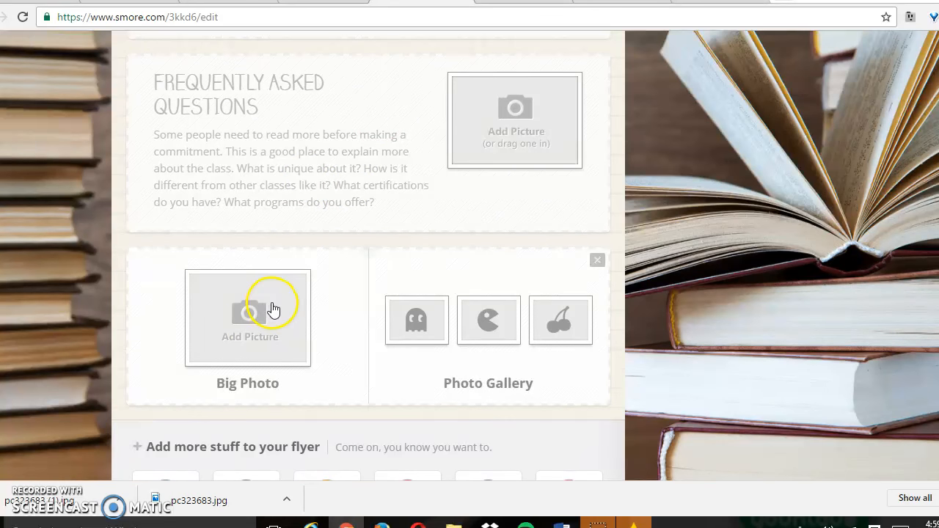
pyautogui.click(240, 338)
pyautogui.click(372, 327)
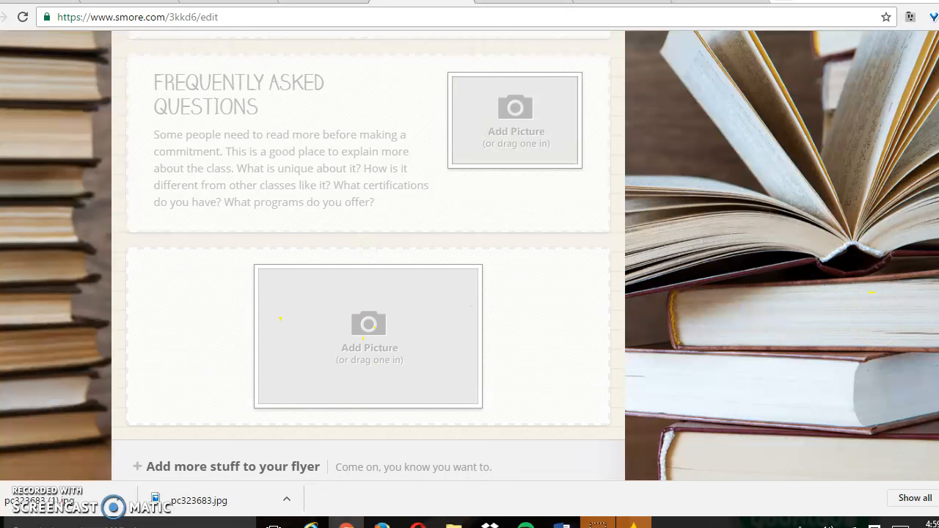
pyautogui.scroll(-3, 871, 292)
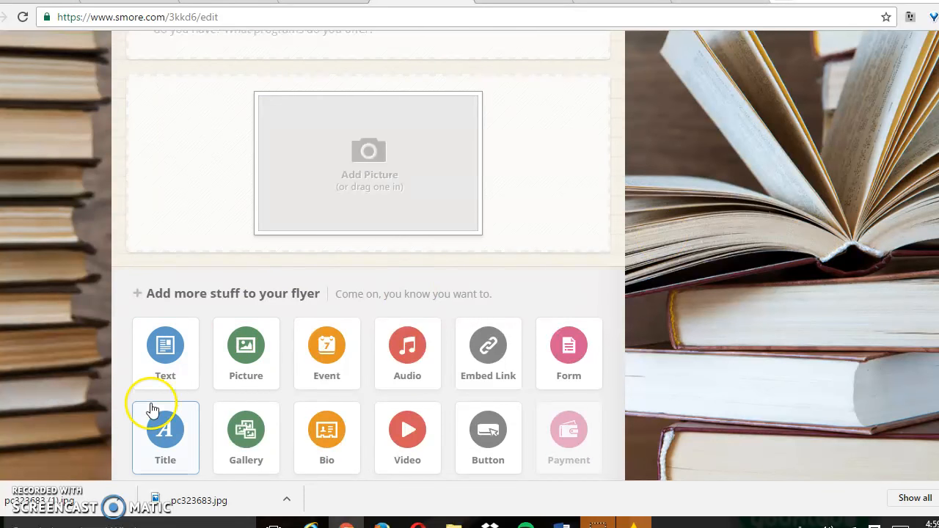
pyautogui.moveTo(163, 442)
pyautogui.mouseDown()
pyautogui.moveTo(370, 232)
pyautogui.moveTo(360, 253)
pyautogui.moveTo(159, 453)
pyautogui.mouseUp()
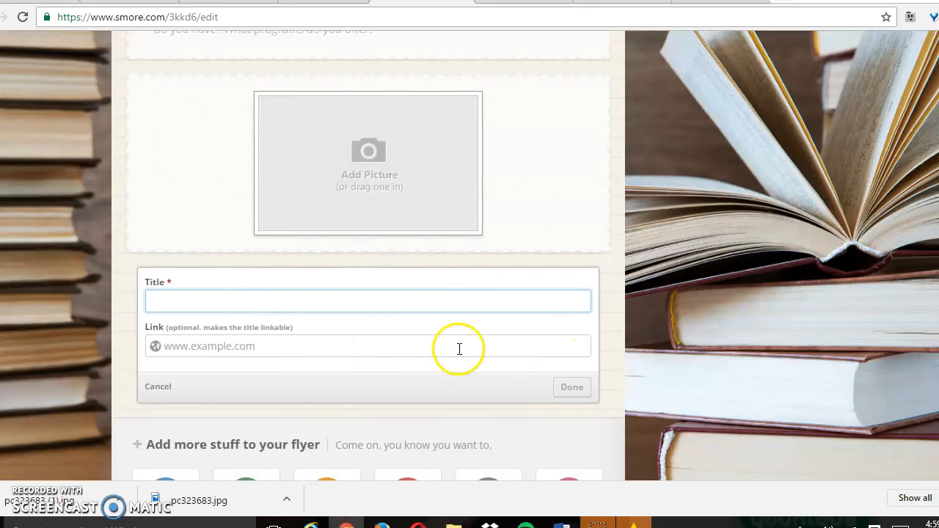
pyautogui.click(574, 388)
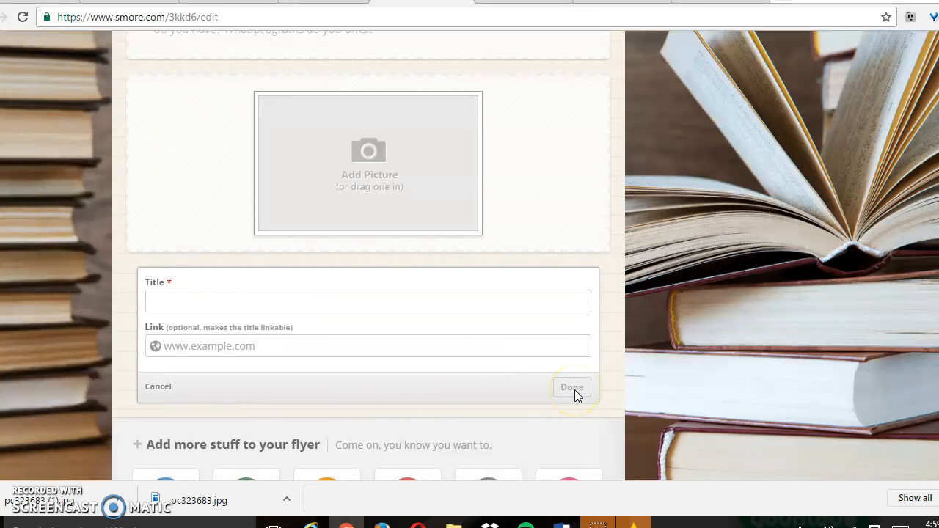
pyautogui.click(157, 386)
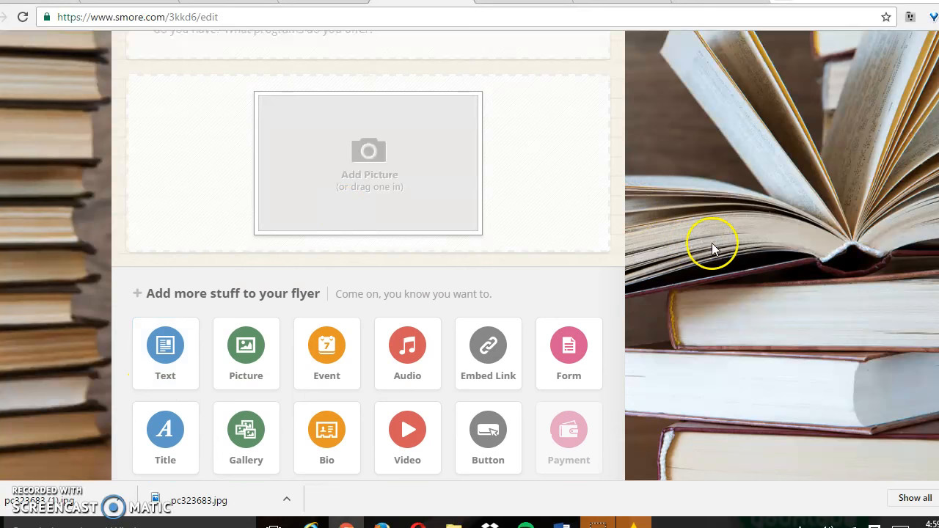
# Finish editing to put the flyer online and preview the page as others see it.
pyautogui.scroll(18, 368, 257)
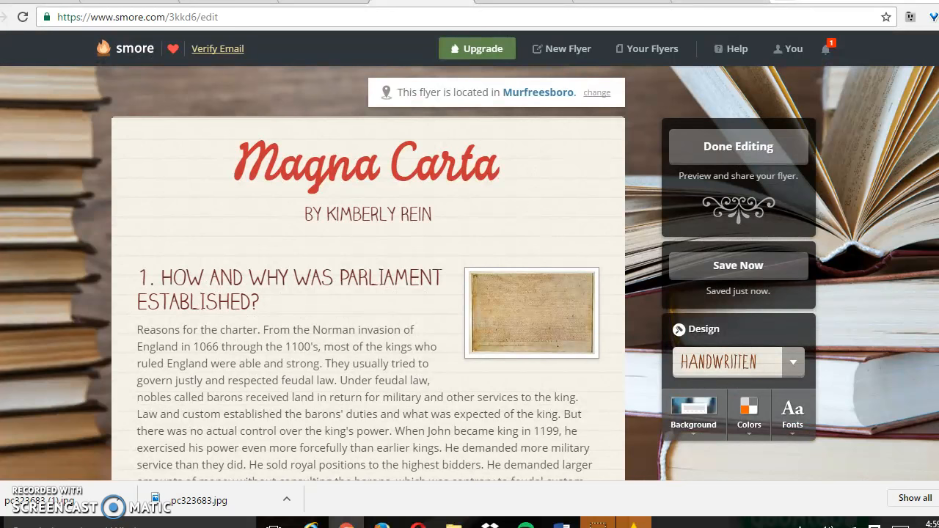
pyautogui.click(749, 146)
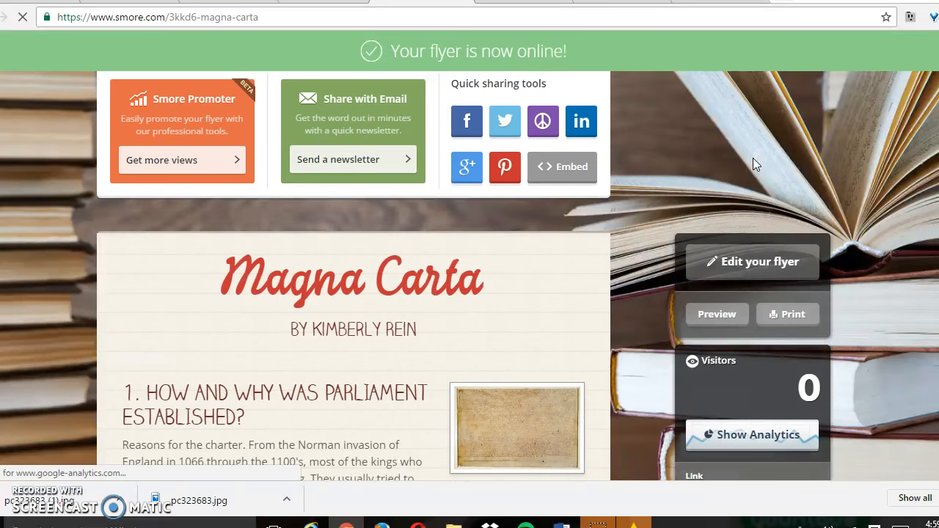
pyautogui.click(715, 316)
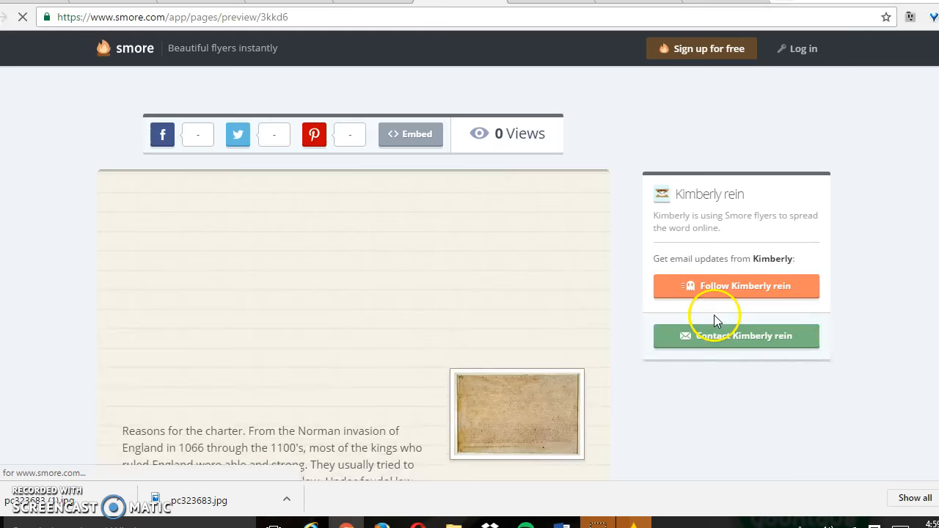
pyautogui.scroll(-10, 931, 257)
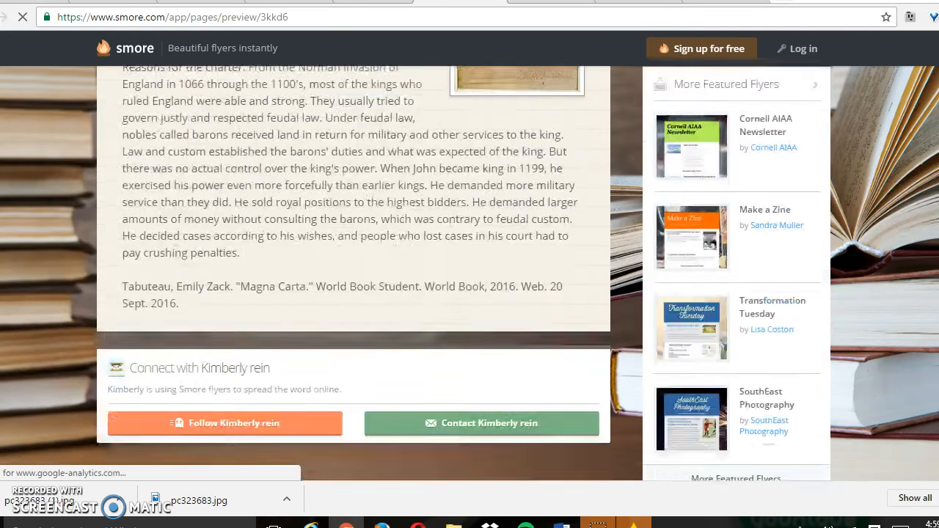
pyautogui.scroll(5, 930, 257)
pyautogui.scroll(5, 930, 257)
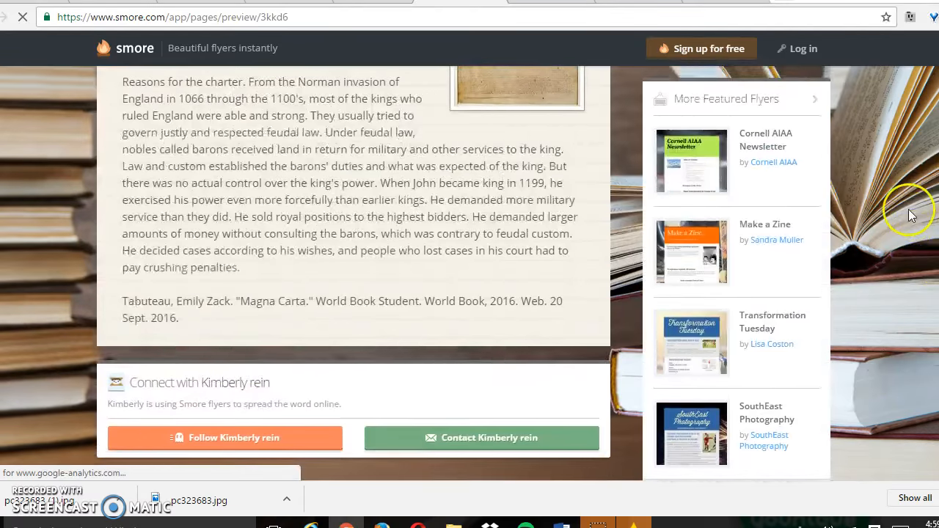
pyautogui.scroll(2, 905, 142)
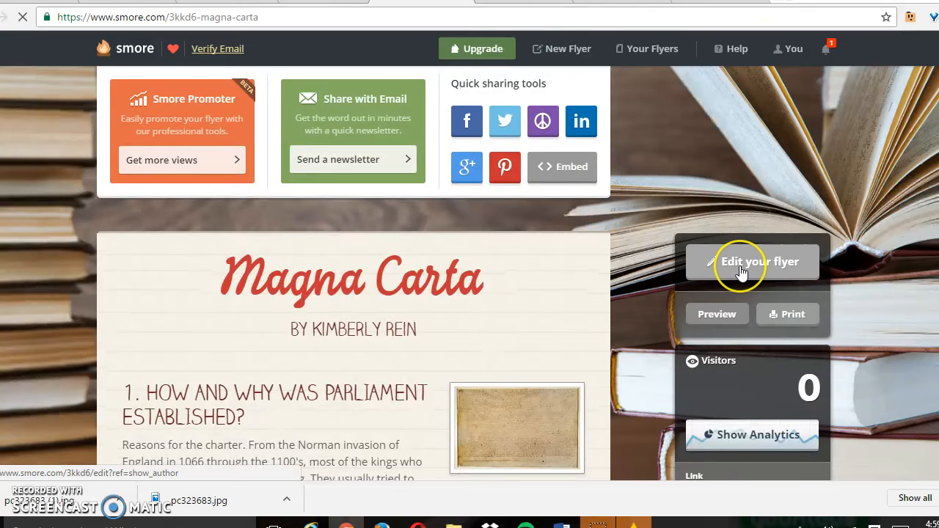
# Reopen the published flyer for editing and save it as a temporary draft.
pyautogui.click(740, 266)
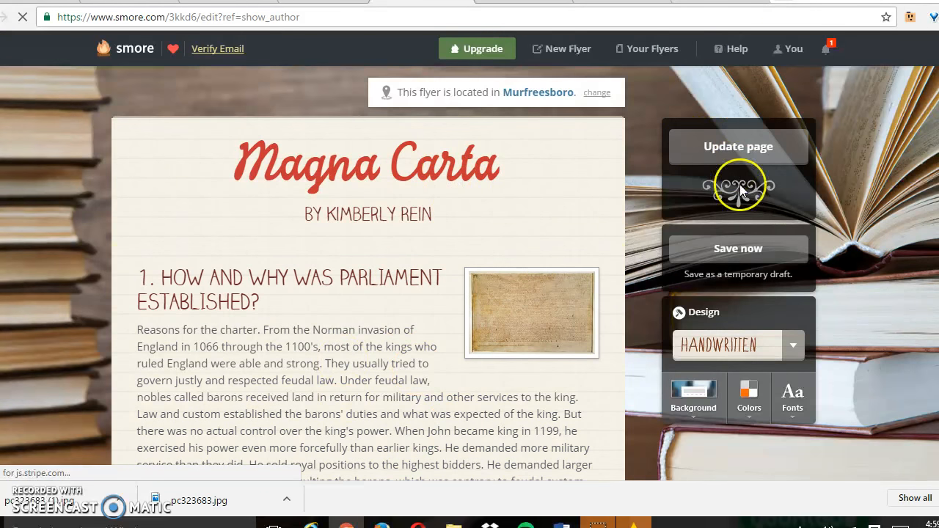
pyautogui.click(733, 253)
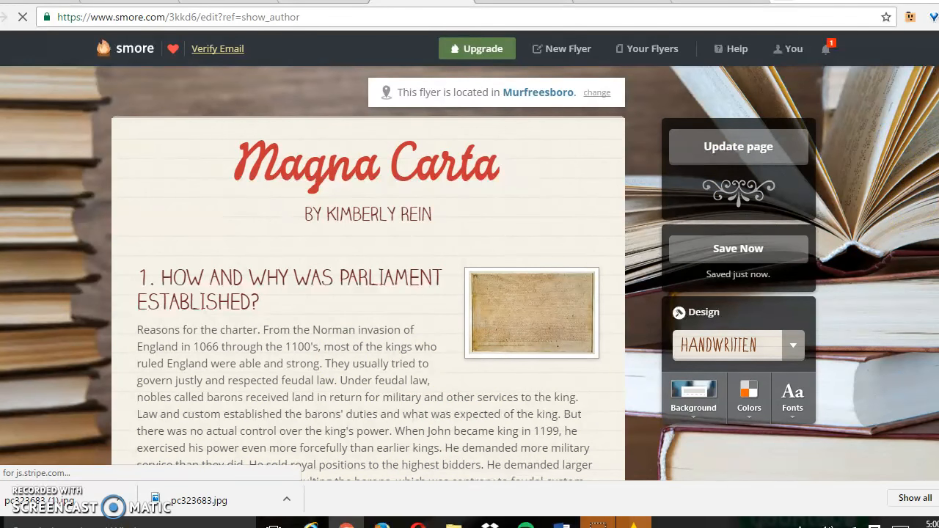
# Update the published Magna Carta flyer page with the current edits.
pyautogui.scroll(-3, 470, 255)
pyautogui.scroll(3, 470, 256)
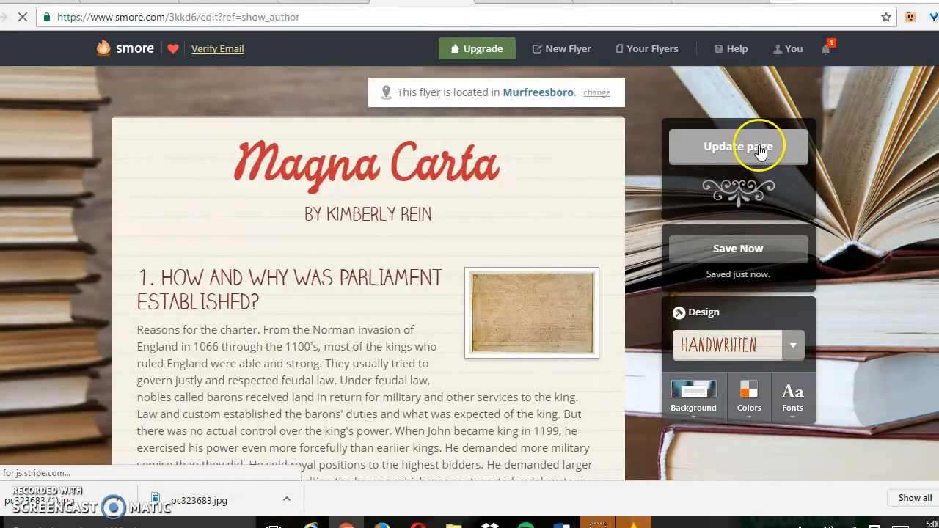
pyautogui.click(461, 226)
pyautogui.click(690, 156)
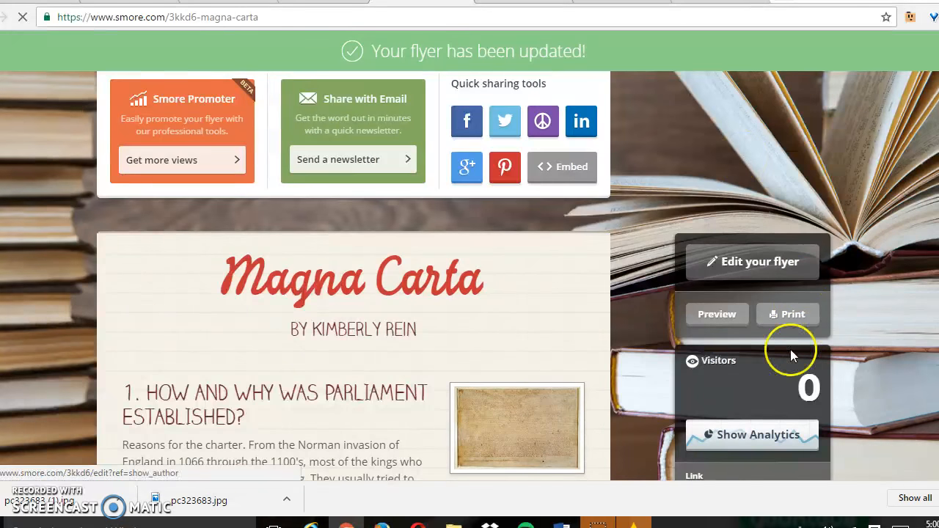
# Copy the published flyer's full web link from its page.
pyautogui.scroll(-2, 799, 342)
pyautogui.scroll(-2, 469, 257)
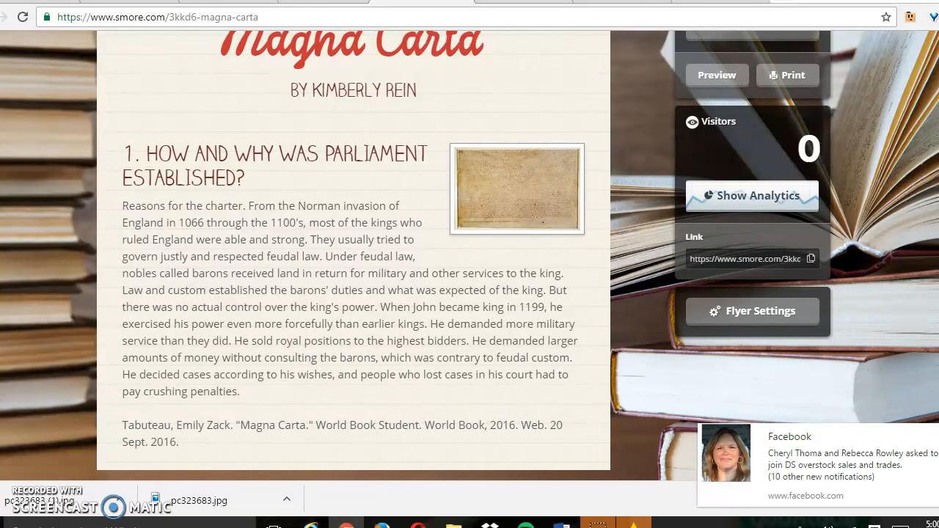
pyautogui.doubleClick(766, 258)
pyautogui.hotkey('ctrl', 'a')
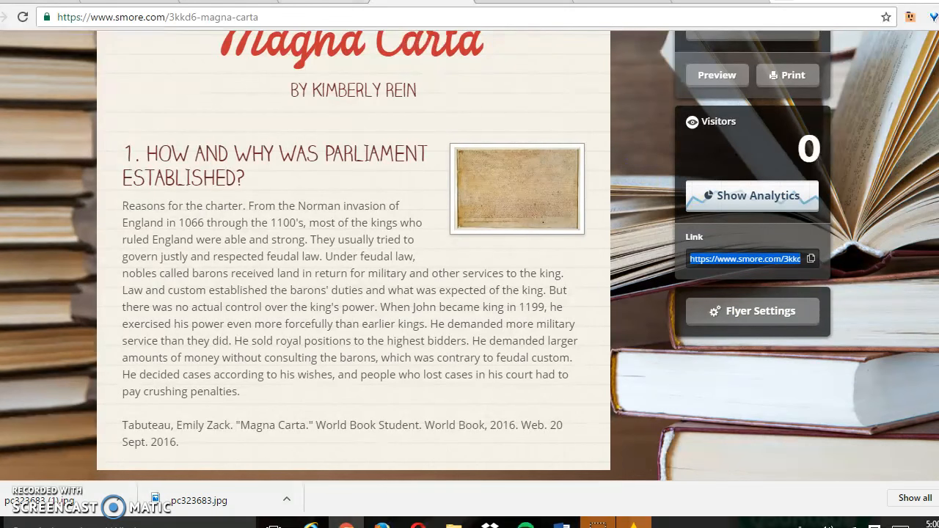
# Switch to the library's 7th grade page and open the Google Doc turn-in form listed under Smore.
pyautogui.click(206, 2)
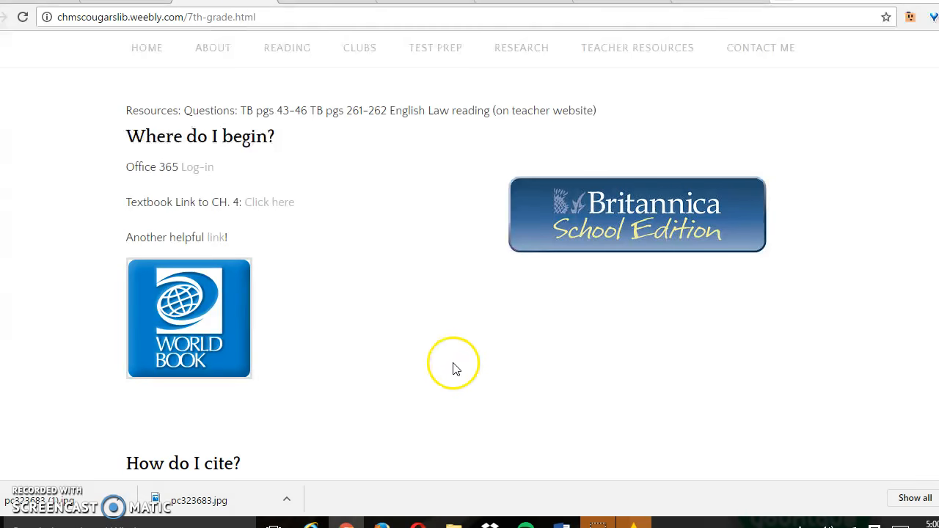
pyautogui.scroll(-7, 188, 218)
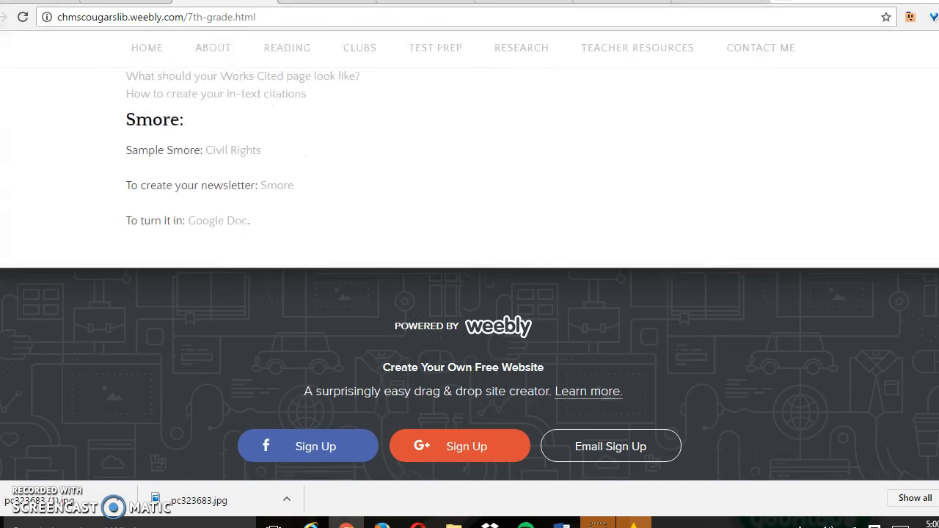
pyautogui.click(215, 214)
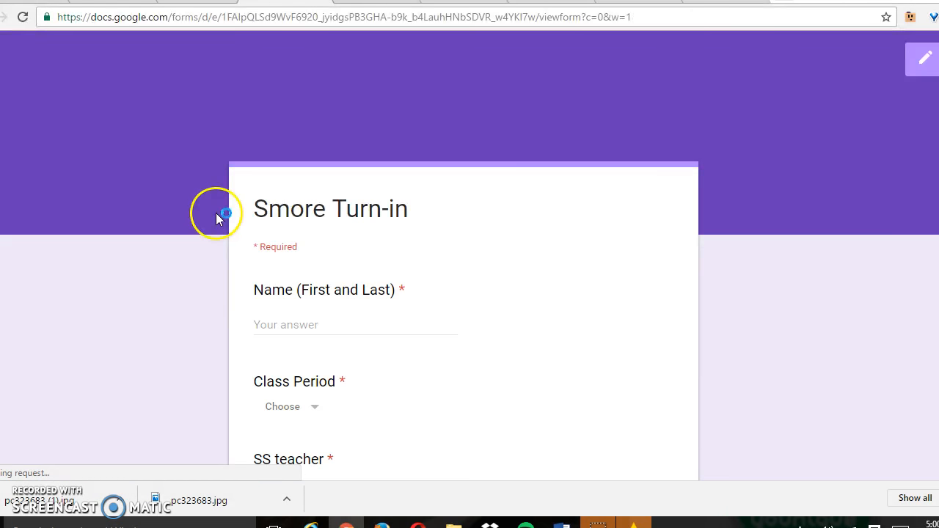
# Enter the student's first and last name in the Smore Turn-in form and choose 4th as the class period.
pyautogui.click(333, 320)
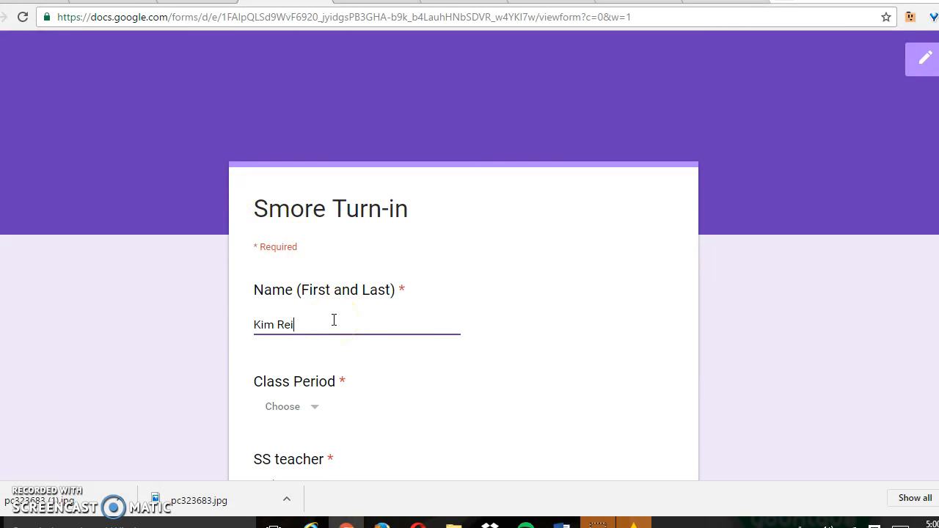
pyautogui.press('Tab')
pyautogui.press('Down')
pyautogui.press('Down')
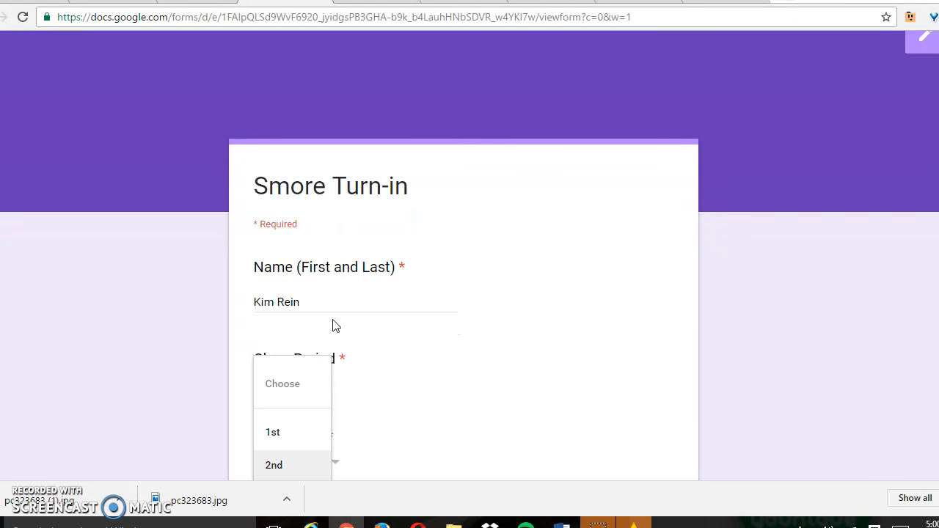
pyautogui.scroll(-3, 333, 326)
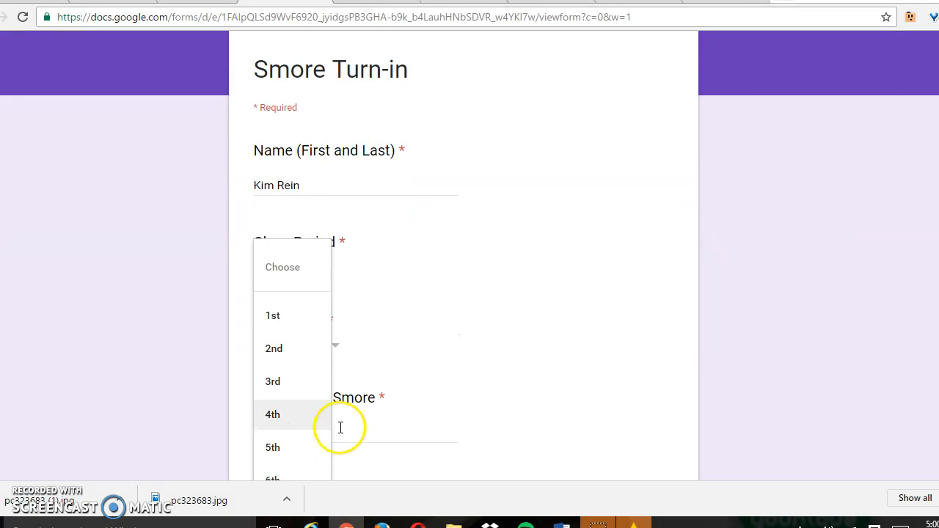
pyautogui.click(272, 415)
pyautogui.click(294, 341)
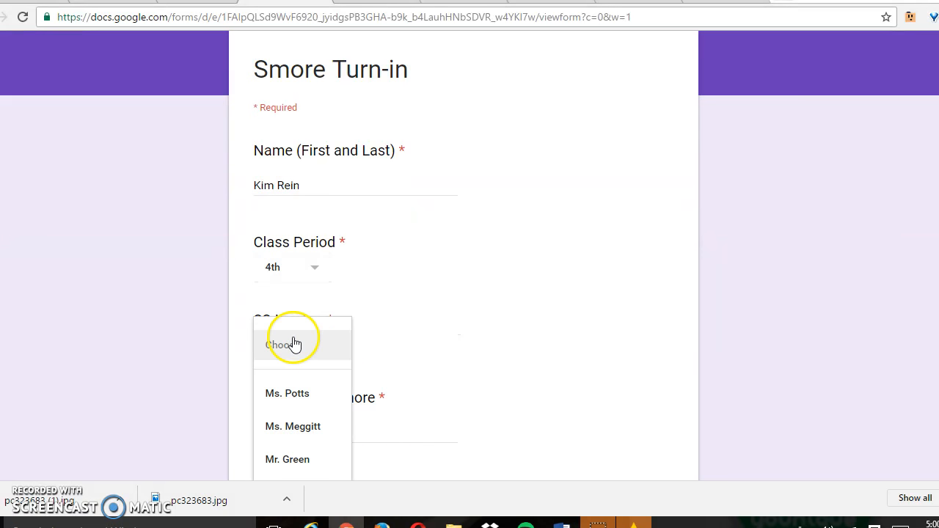
pyautogui.click(301, 405)
pyautogui.scroll(-3, 230, 273)
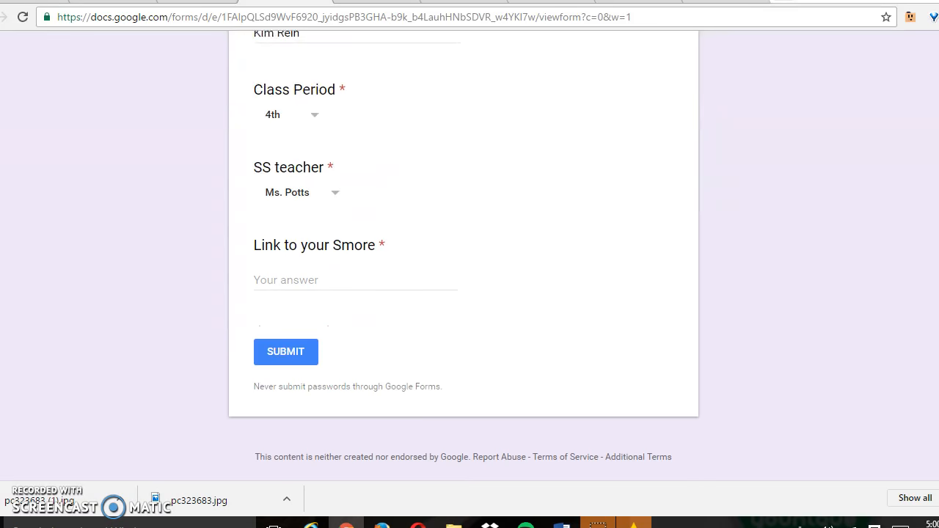
pyautogui.click(275, 269)
pyautogui.write('https://www.smore.com/3kkd6')
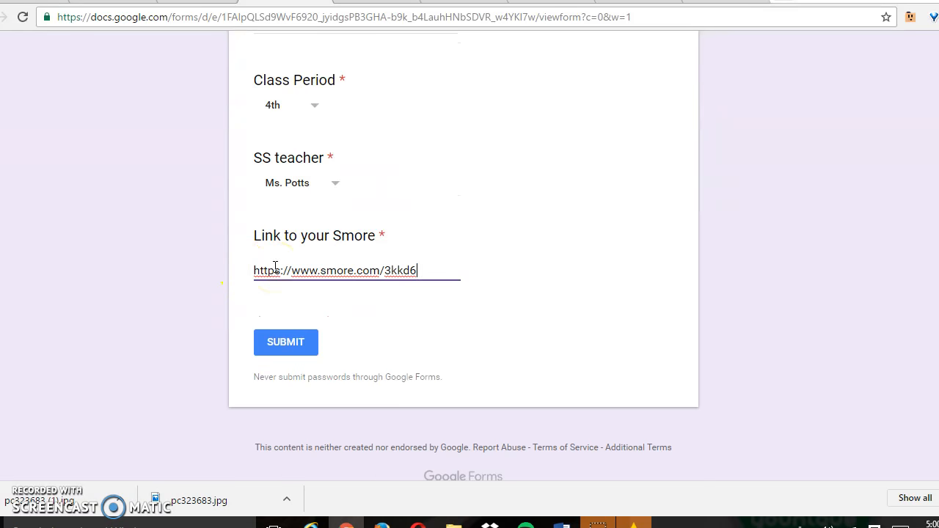